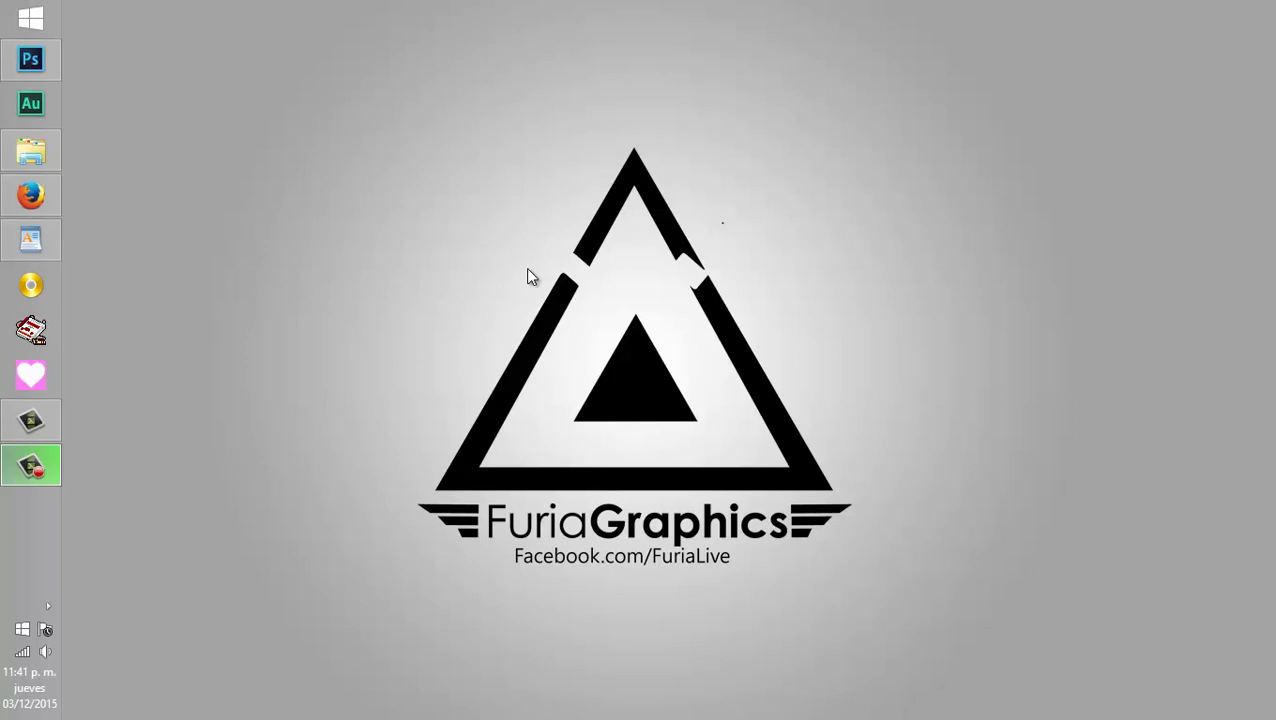
Scroll through the forum thread in the browser, then minimize the browser to the desktop.
left_click(29, 204)
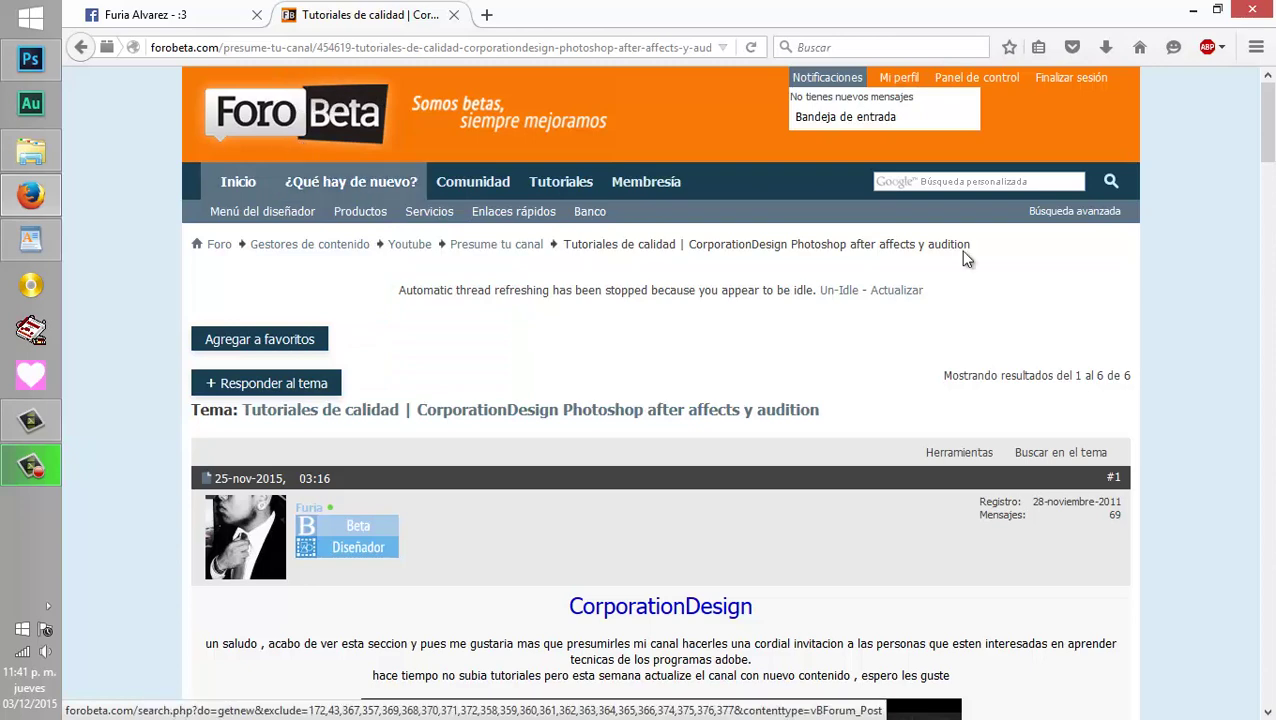
mouse_move(1272, 143)
left_mouse_down()
mouse_move(1258, 332)
mouse_move(1268, 630)
mouse_move(1268, 570)
left_mouse_up()
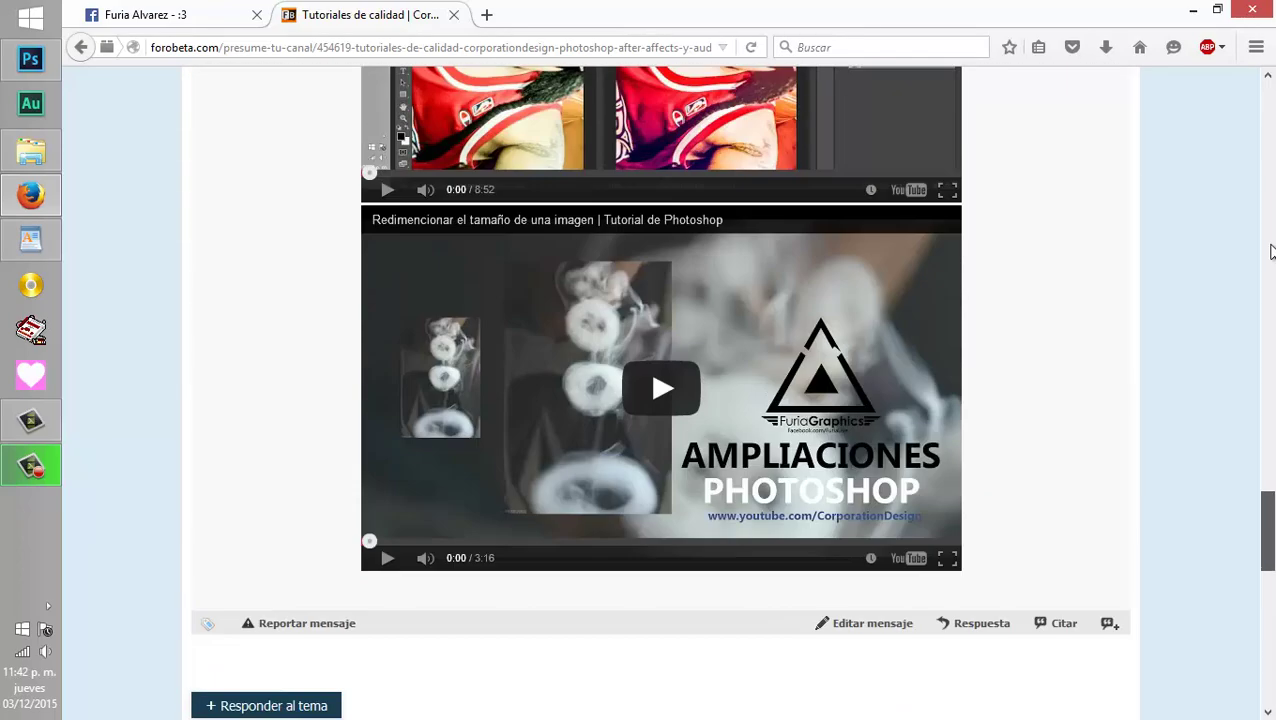
left_click_drag(1271, 251, 1268, 140)
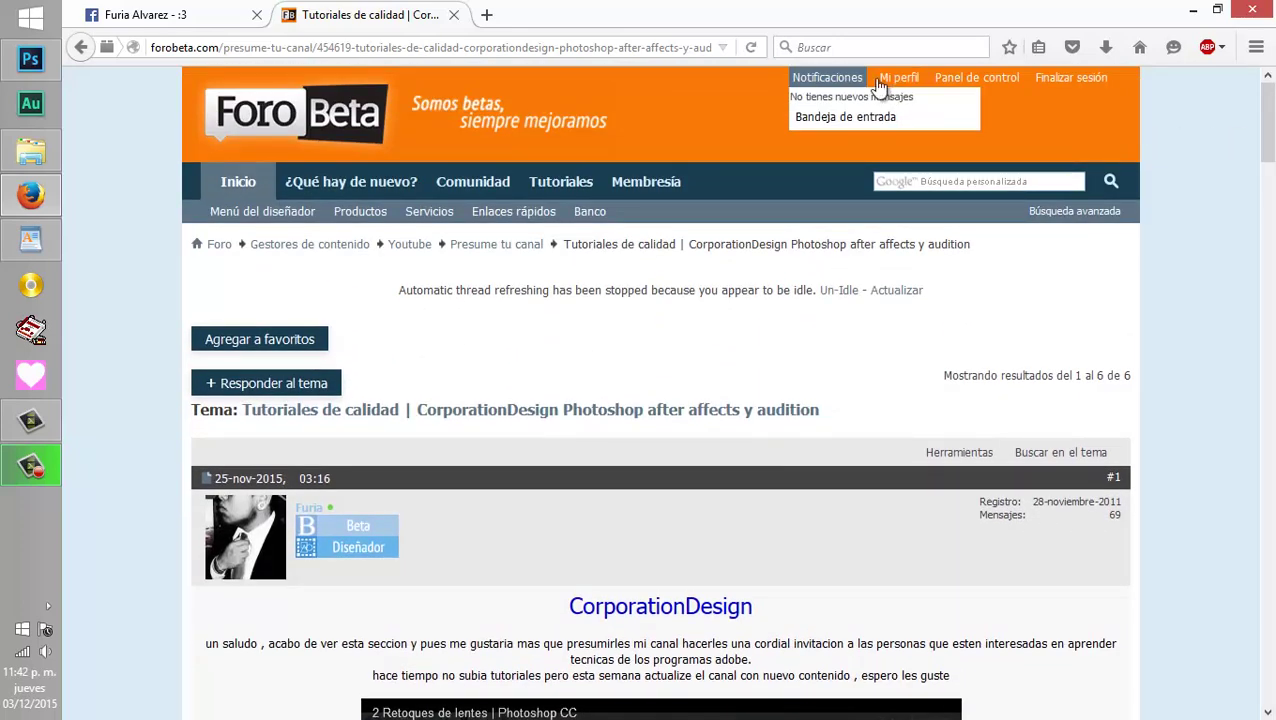
left_click(1193, 10)
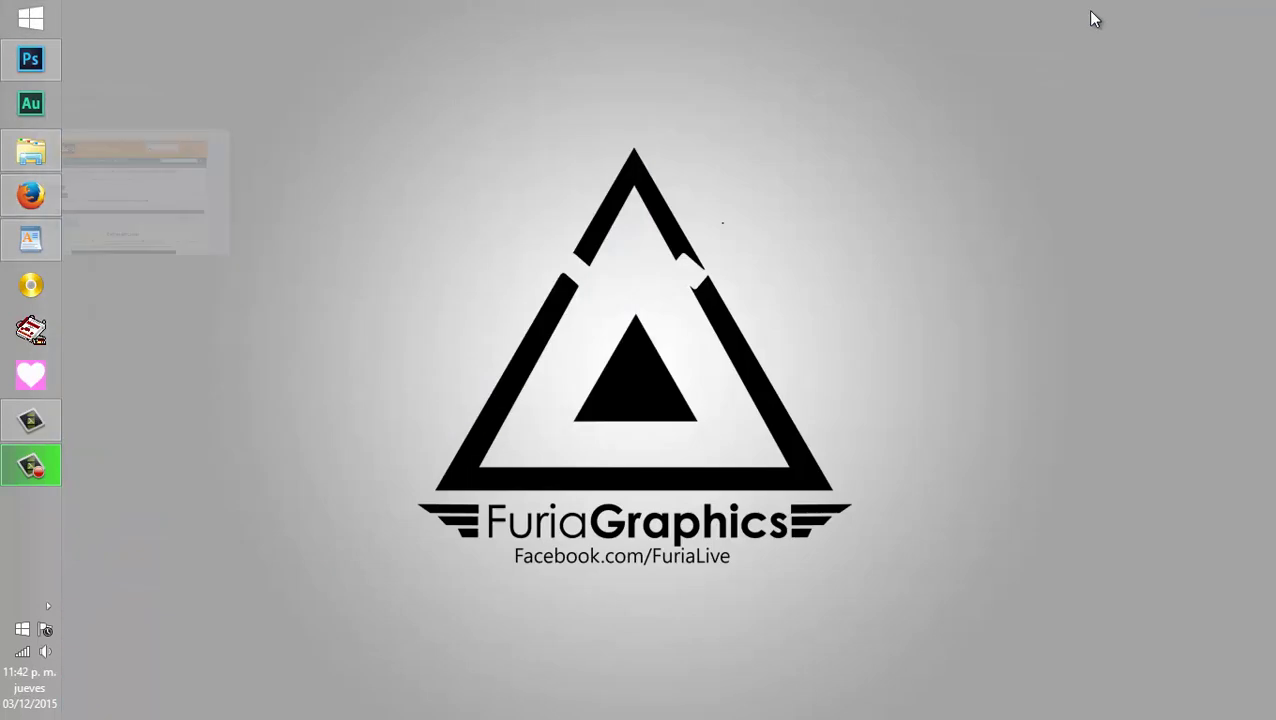
Bring up NERINA.jpg in Photoshop and unlock the Fondo background as layer 'Capa 0'.
left_click(30, 60)
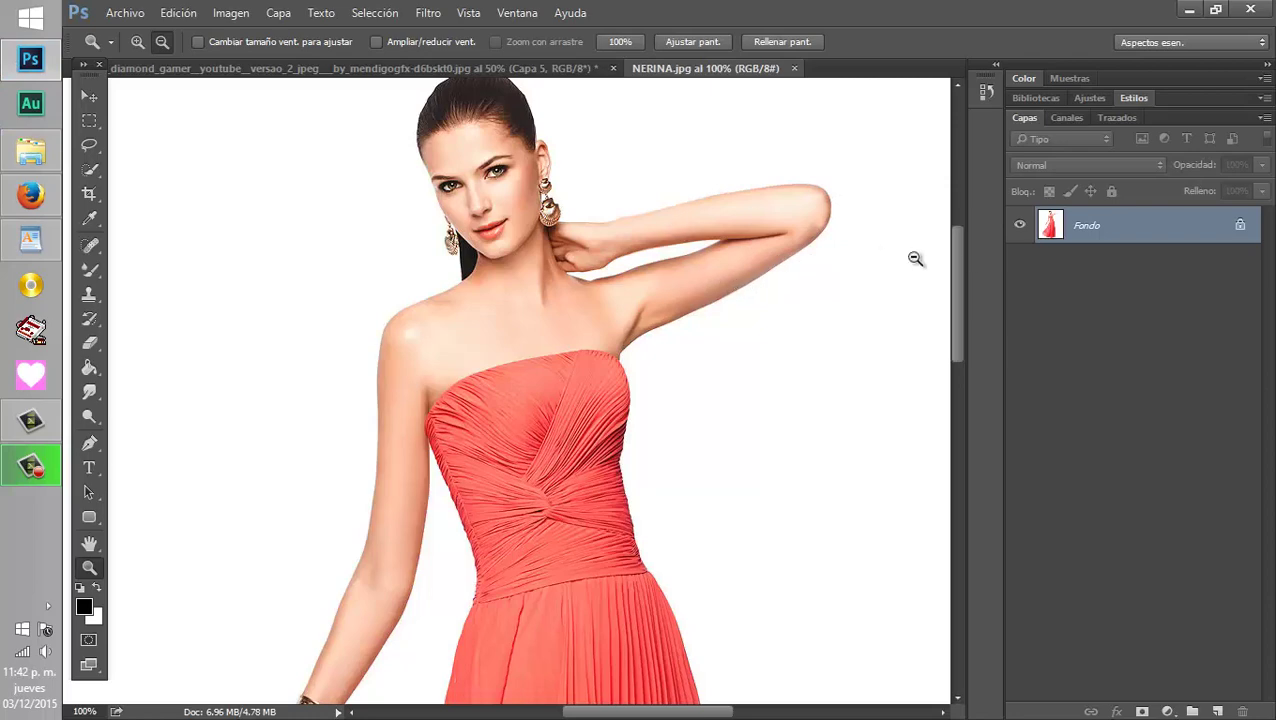
scroll(952, 286, "down", 2)
scroll(949, 279, "up", 5)
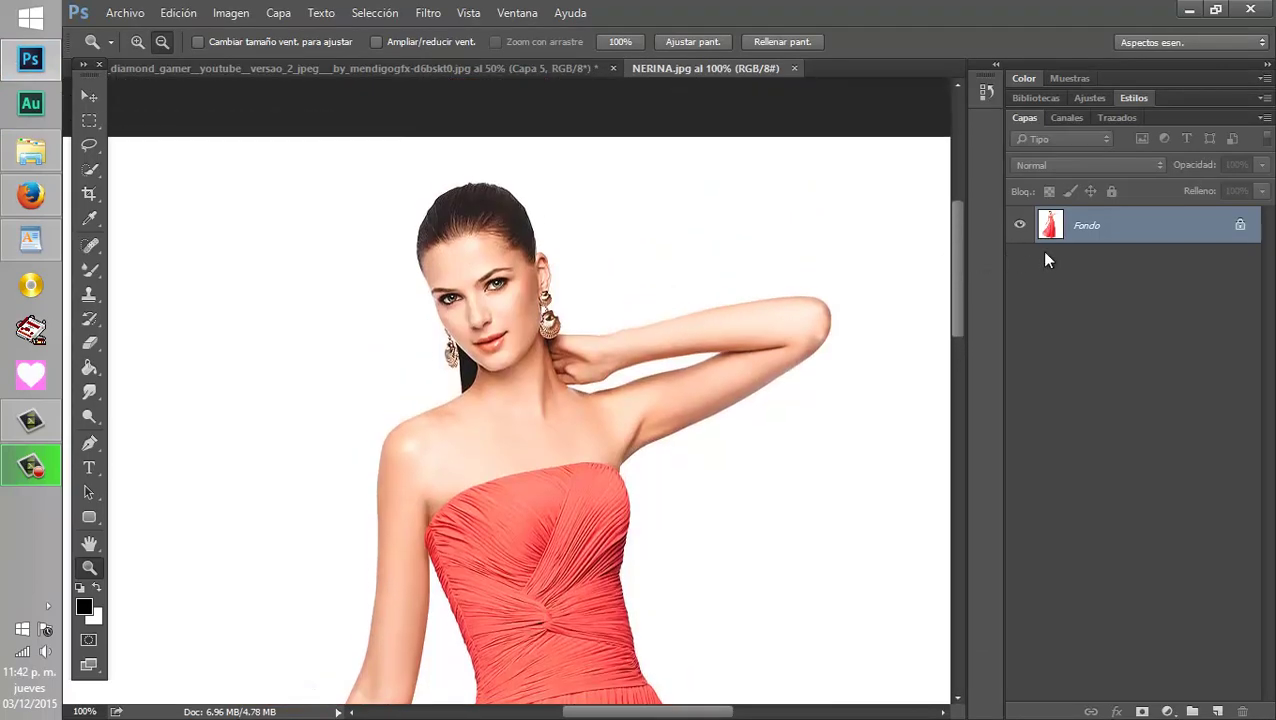
double_click(1149, 230)
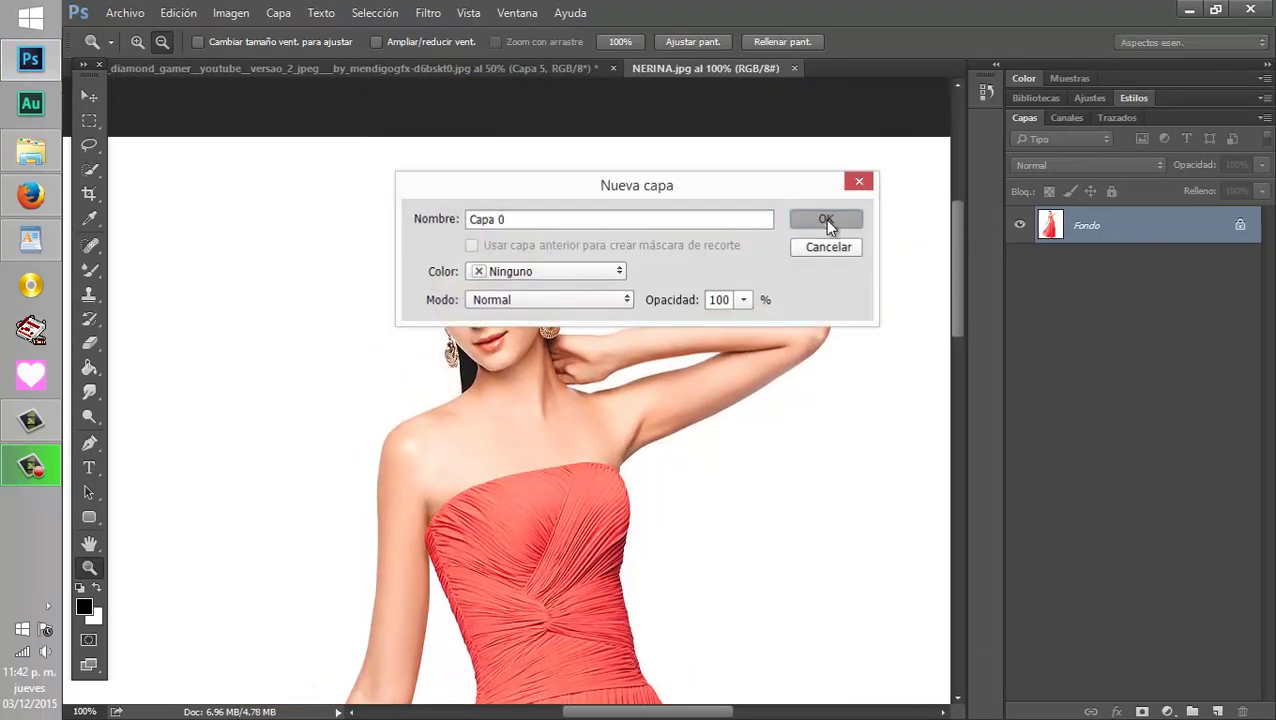
left_click(824, 219)
scroll(950, 290, "down", 3)
scroll(948, 299, "down", 2)
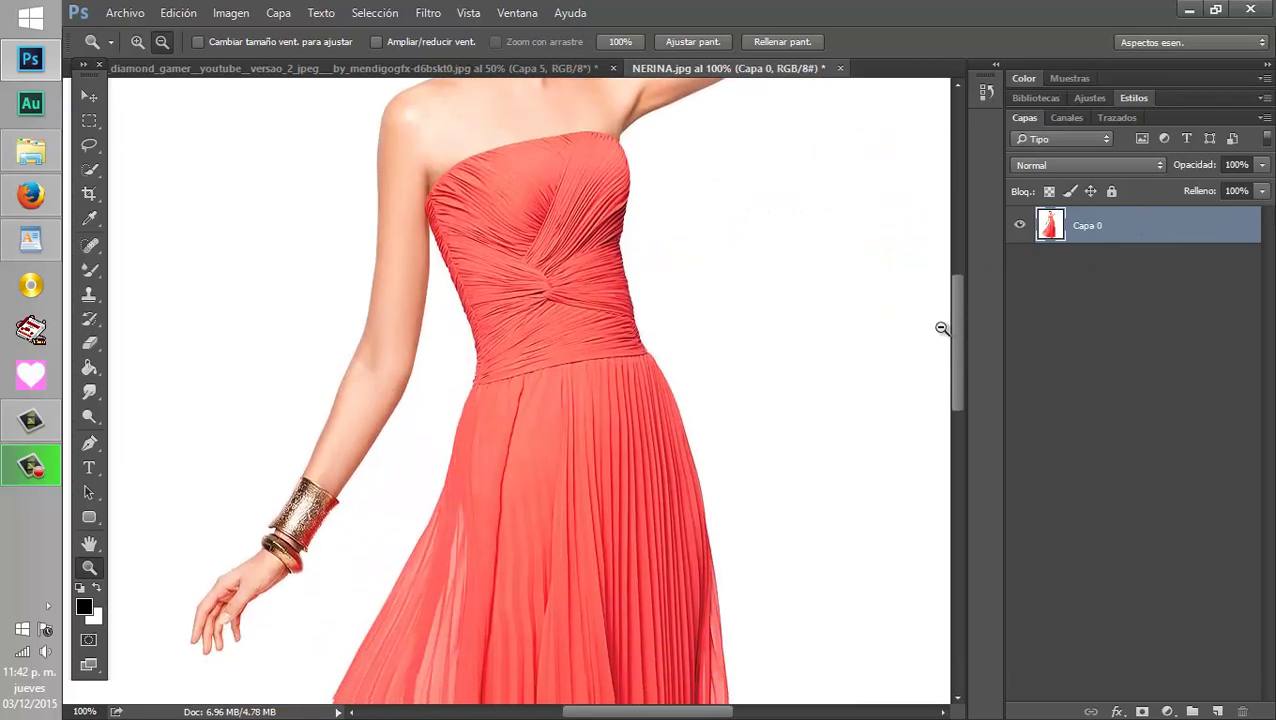
scroll(948, 328, "down", 1)
scroll(935, 296, "up", 3)
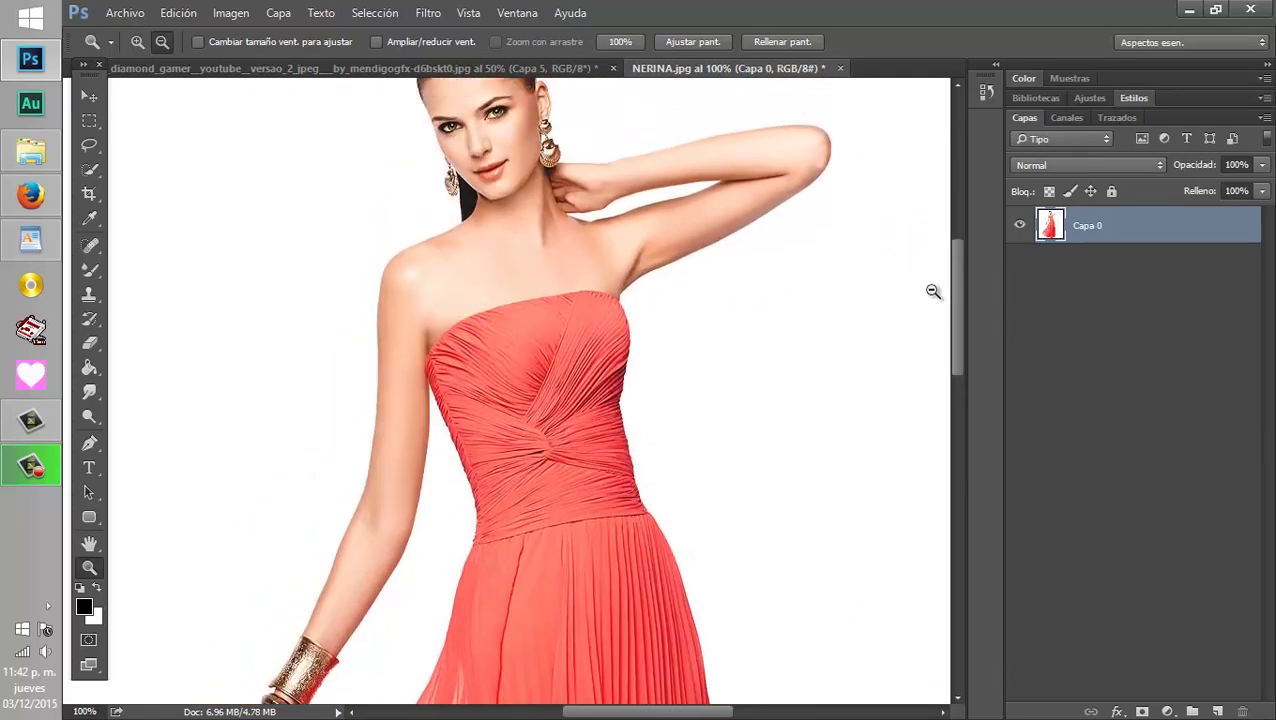
scroll(932, 292, "down", 1)
scroll(931, 285, "down", 1)
scroll(929, 272, "up", 3)
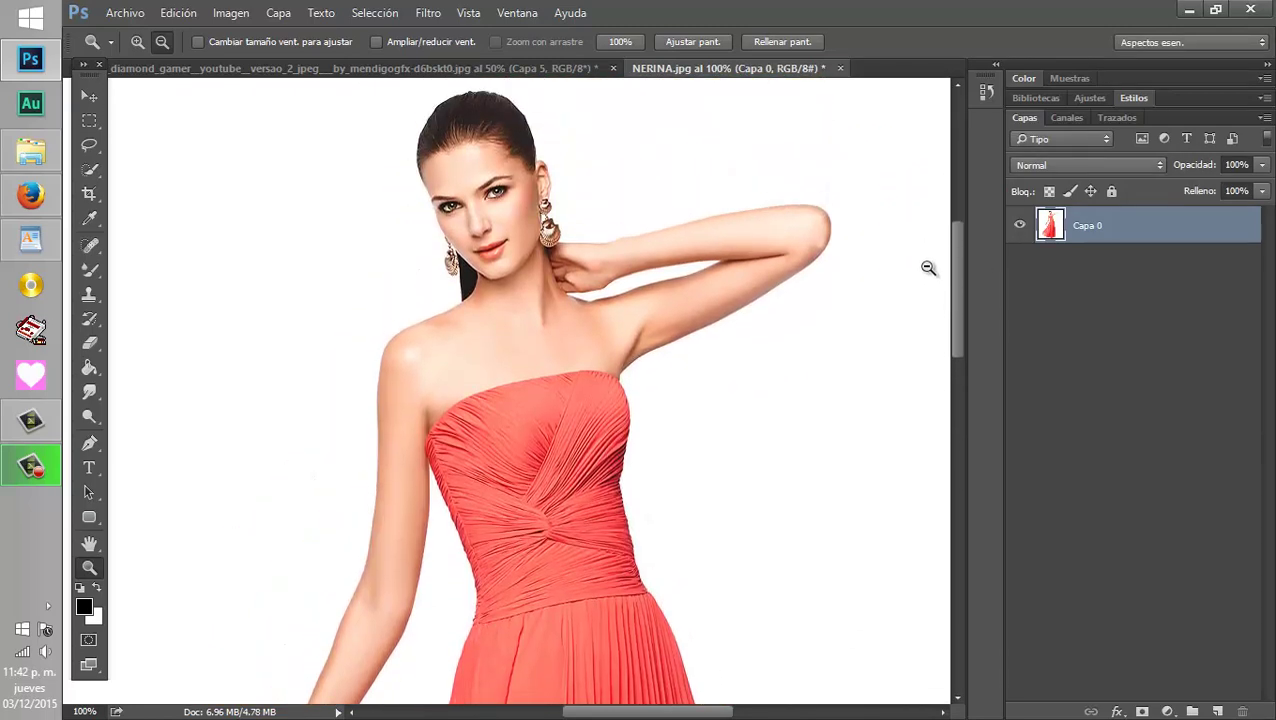
scroll(928, 274, "down", 1)
scroll(930, 280, "down", 1)
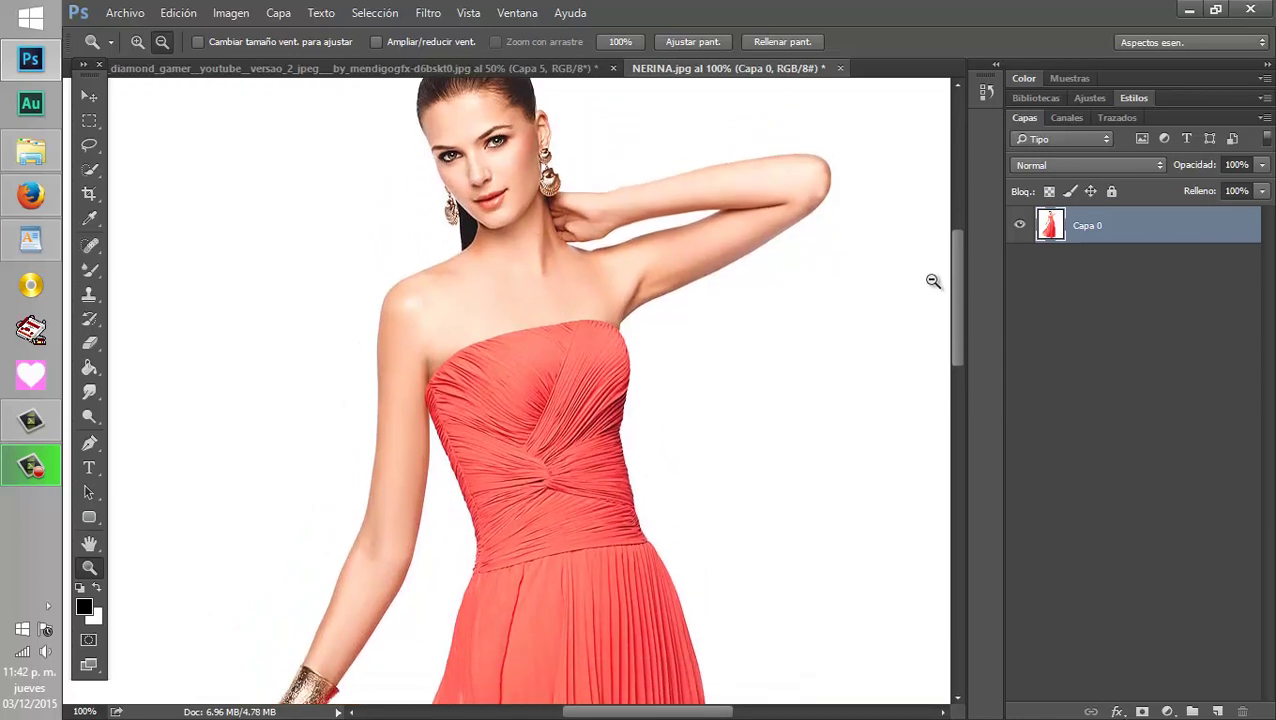
scroll(931, 283, "down", 1)
scroll(937, 292, "down", 2)
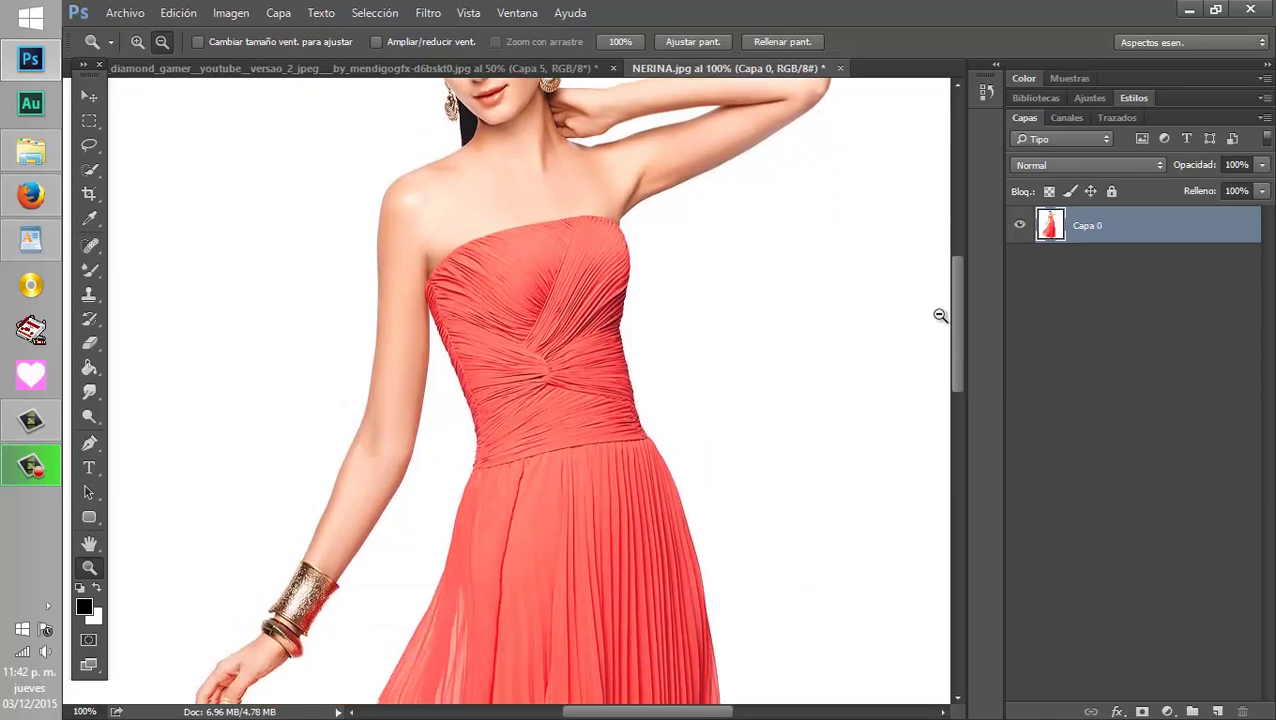
scroll(940, 305, "down", 4)
scroll(950, 420, "down", 5)
mouse_move(953, 458)
left_mouse_down()
mouse_move(960, 503)
mouse_move(982, 274)
left_mouse_up()
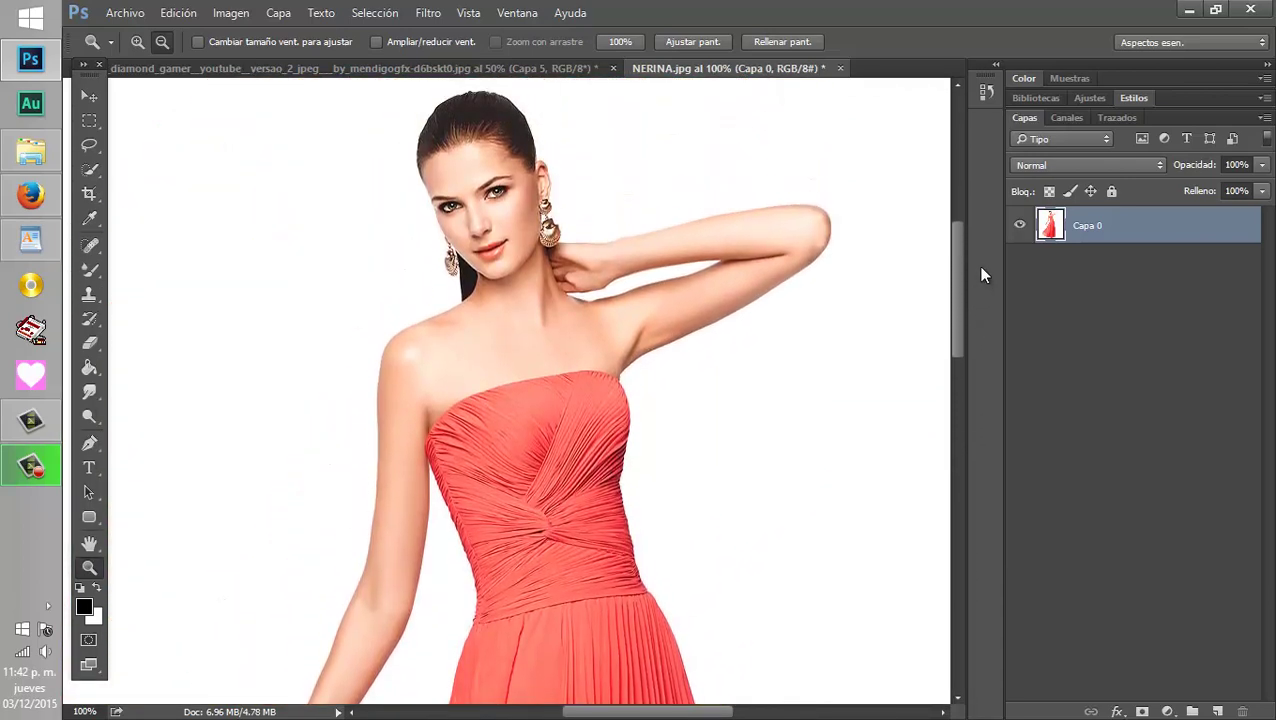
Duplicate Capa 0 into a new layer named 'Capa 0 copia'.
right_click(1157, 216)
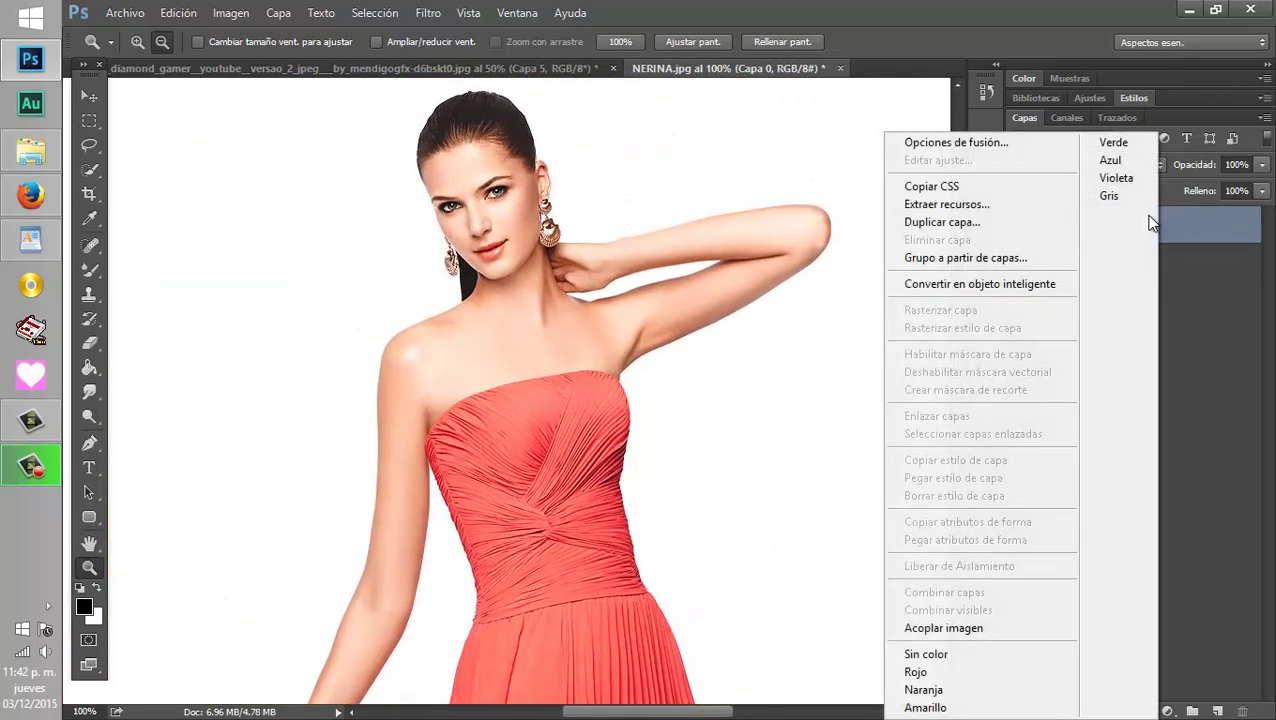
left_click(1032, 224)
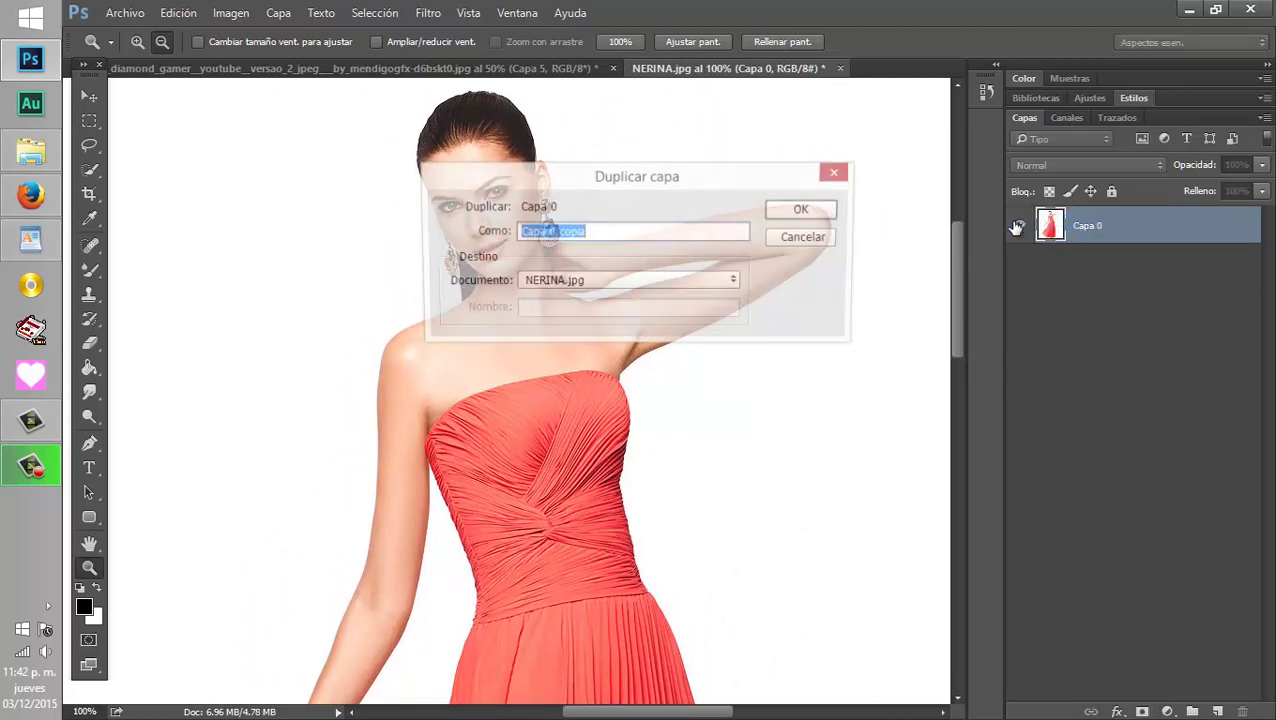
left_click(805, 212)
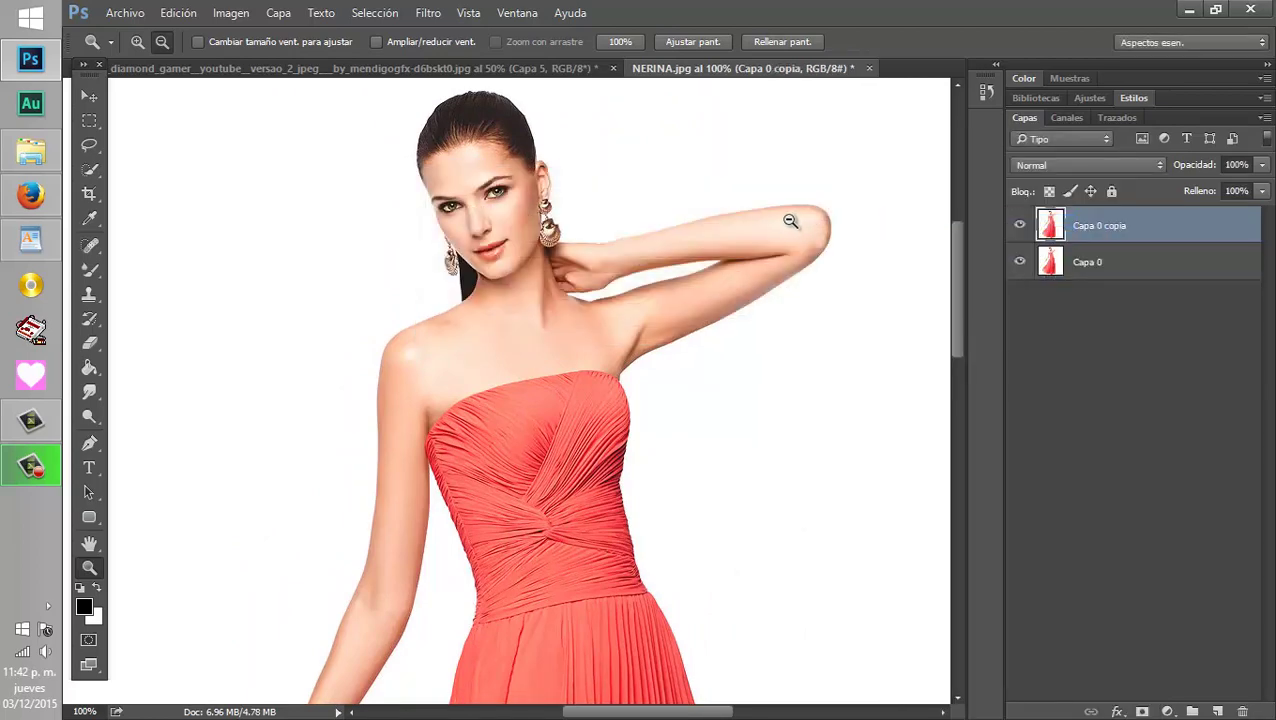
left_click(235, 16)
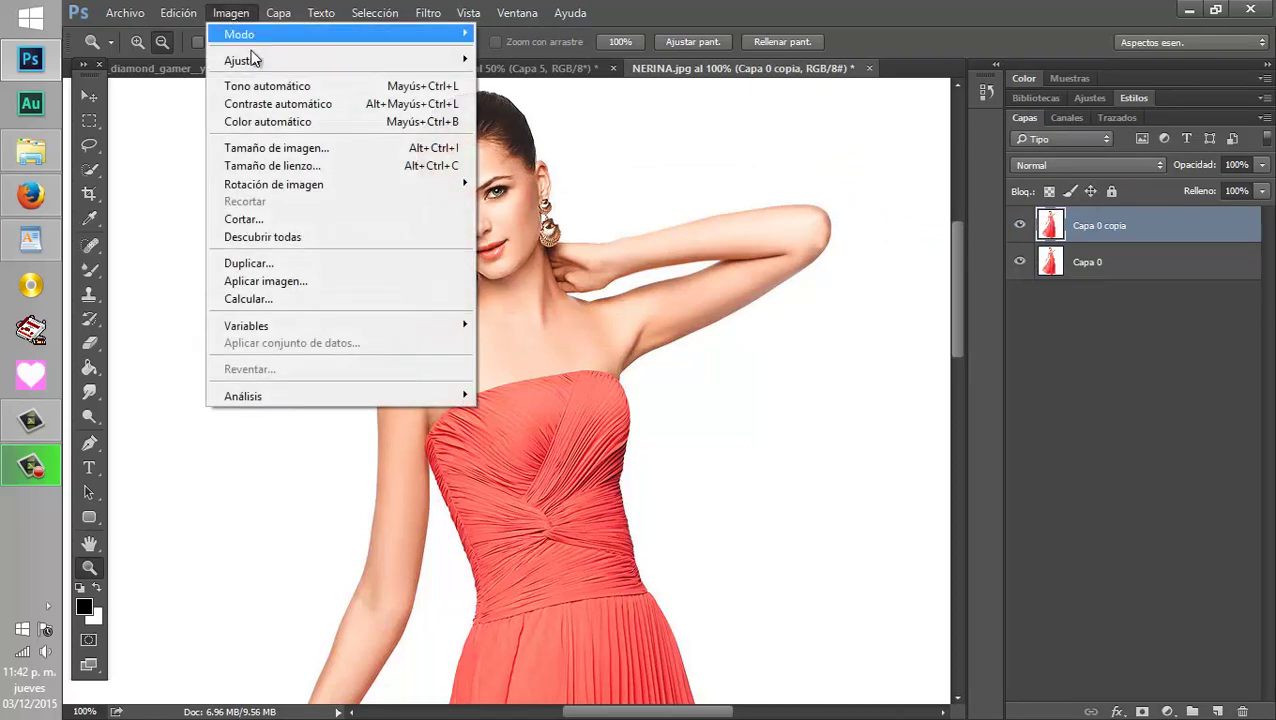
mouse_move(242, 61)
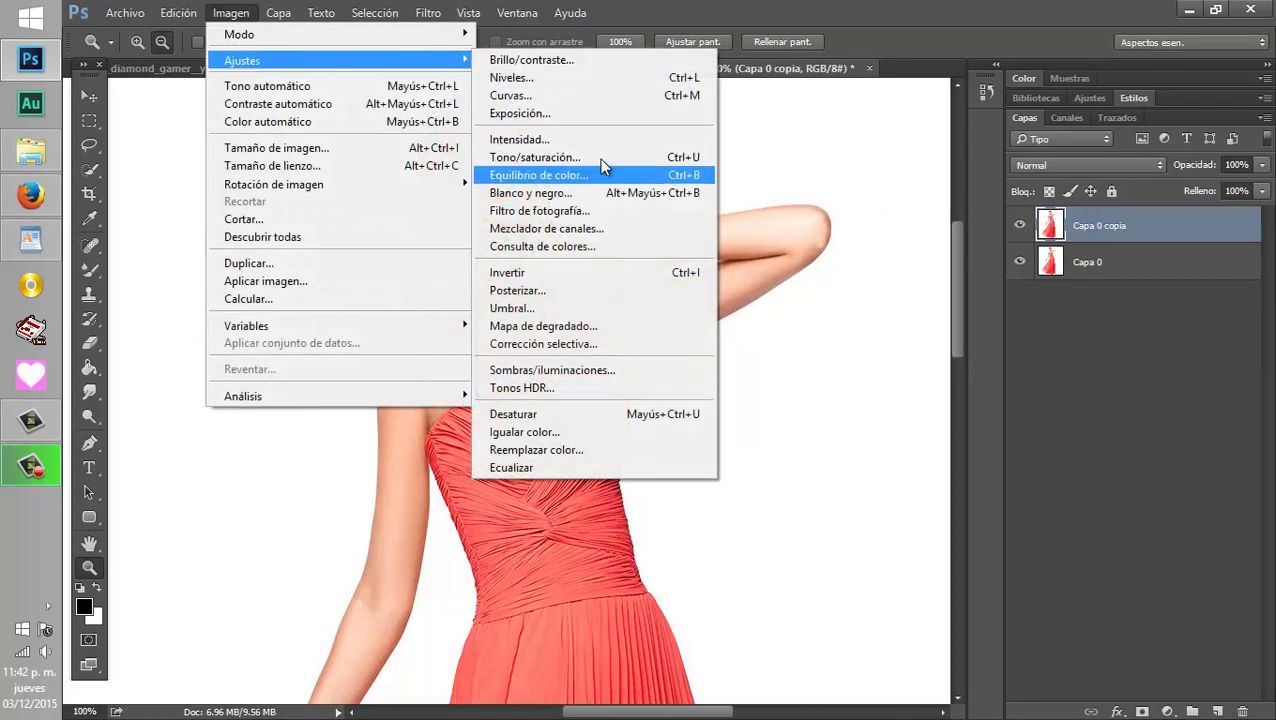
Apply Tono/saturación to Capa 0 copia with Tono -98 and Saturación +30.
left_click(573, 161)
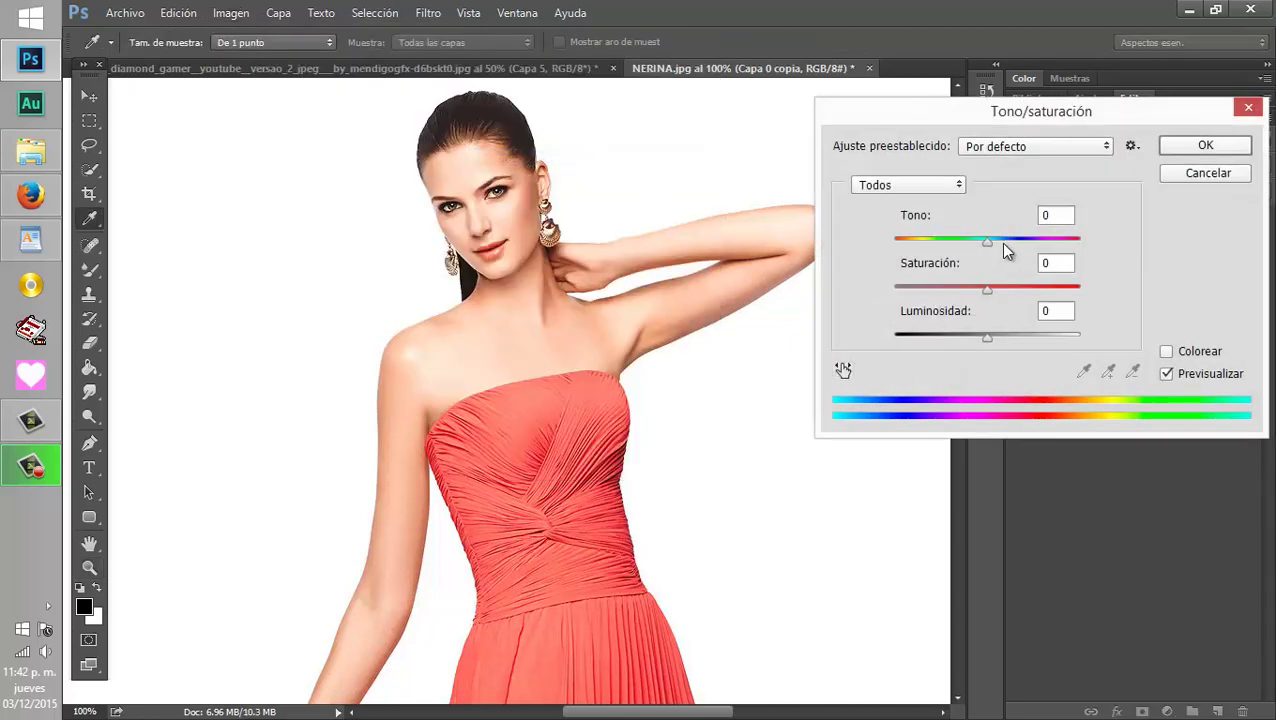
mouse_move(988, 241)
left_mouse_down()
mouse_move(1077, 242)
mouse_move(922, 252)
left_mouse_up()
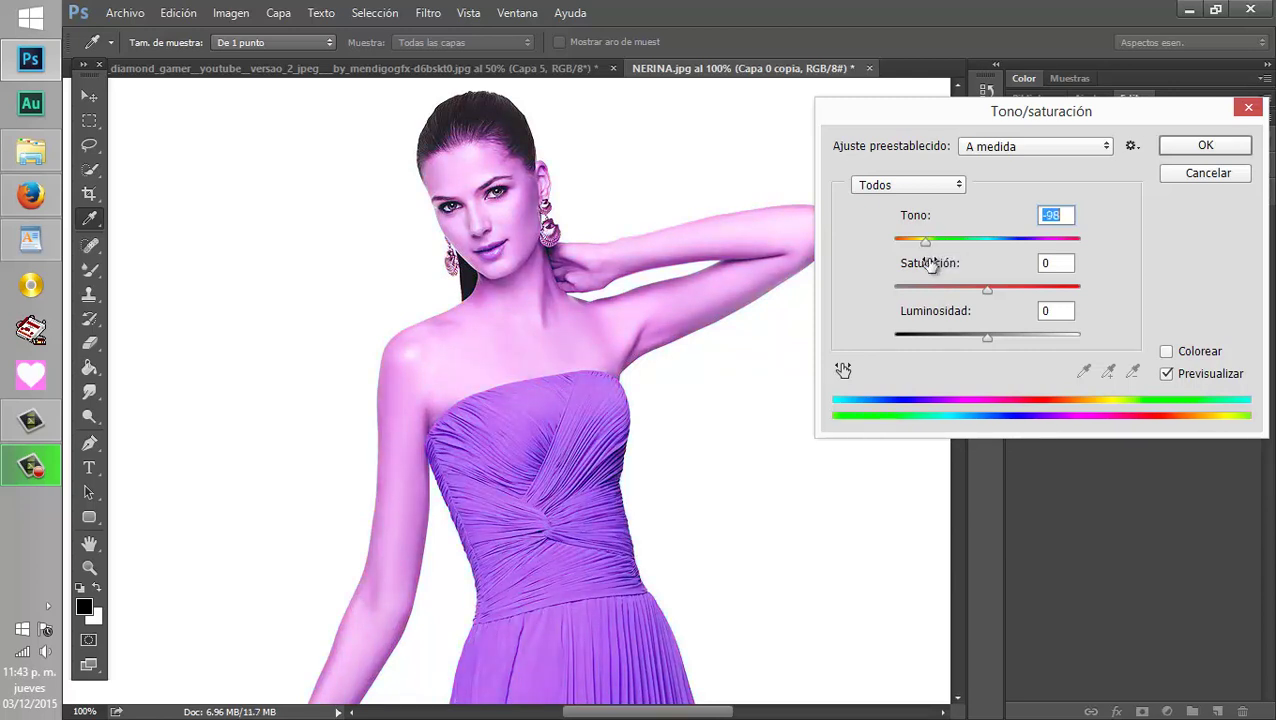
left_click_drag(987, 289, 1014, 289)
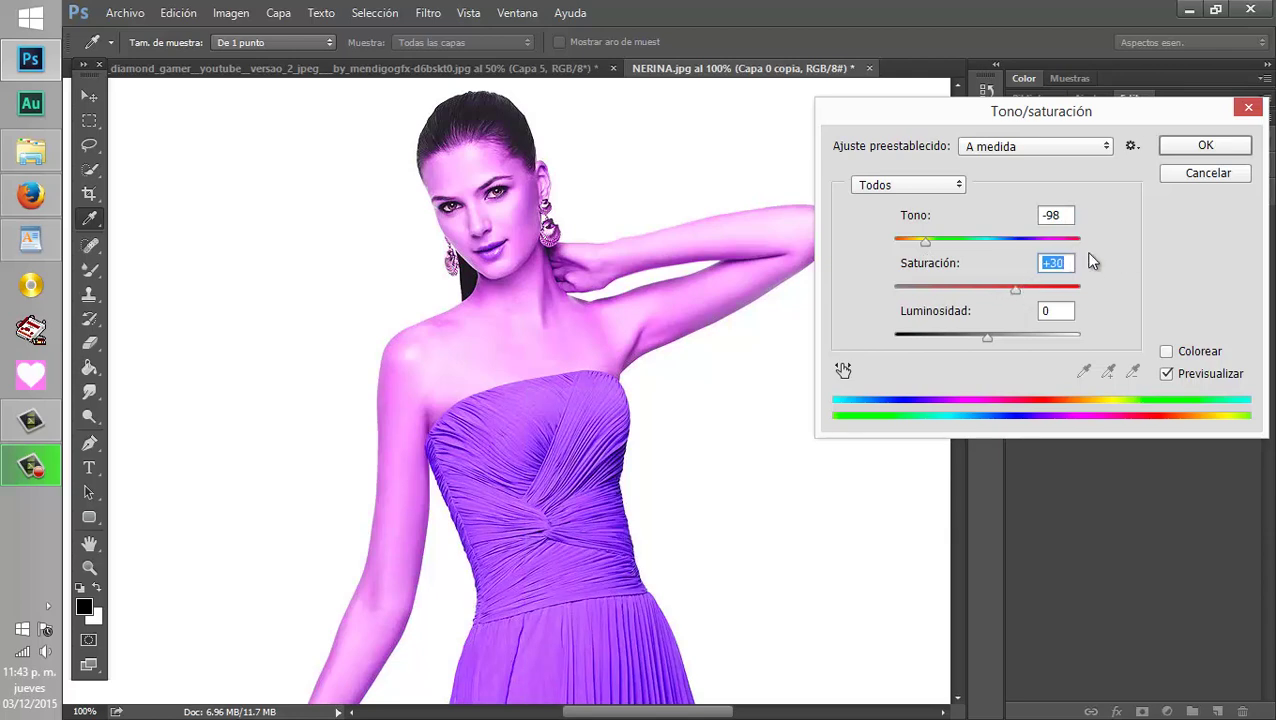
left_click(1206, 146)
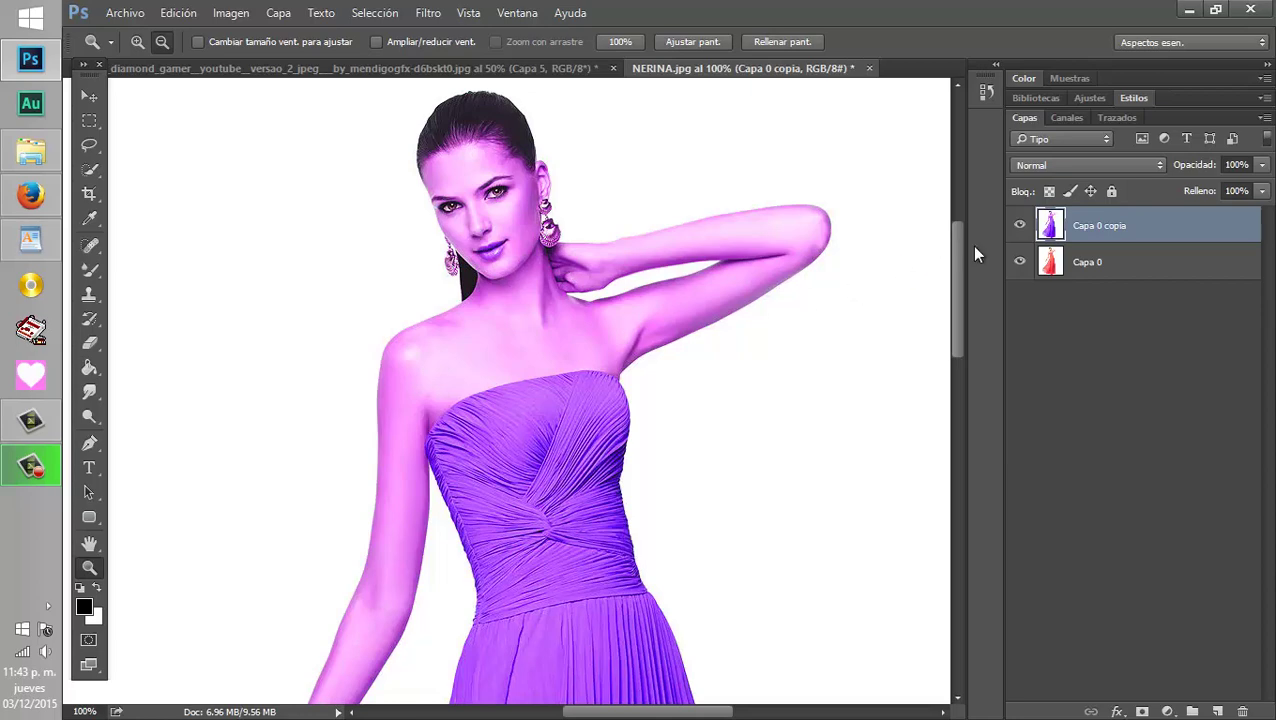
Compare the copy layer with the original, then give the Eraser a hard round 100% tip.
left_click(1019, 226)
left_click(1019, 226)
left_click(89, 343)
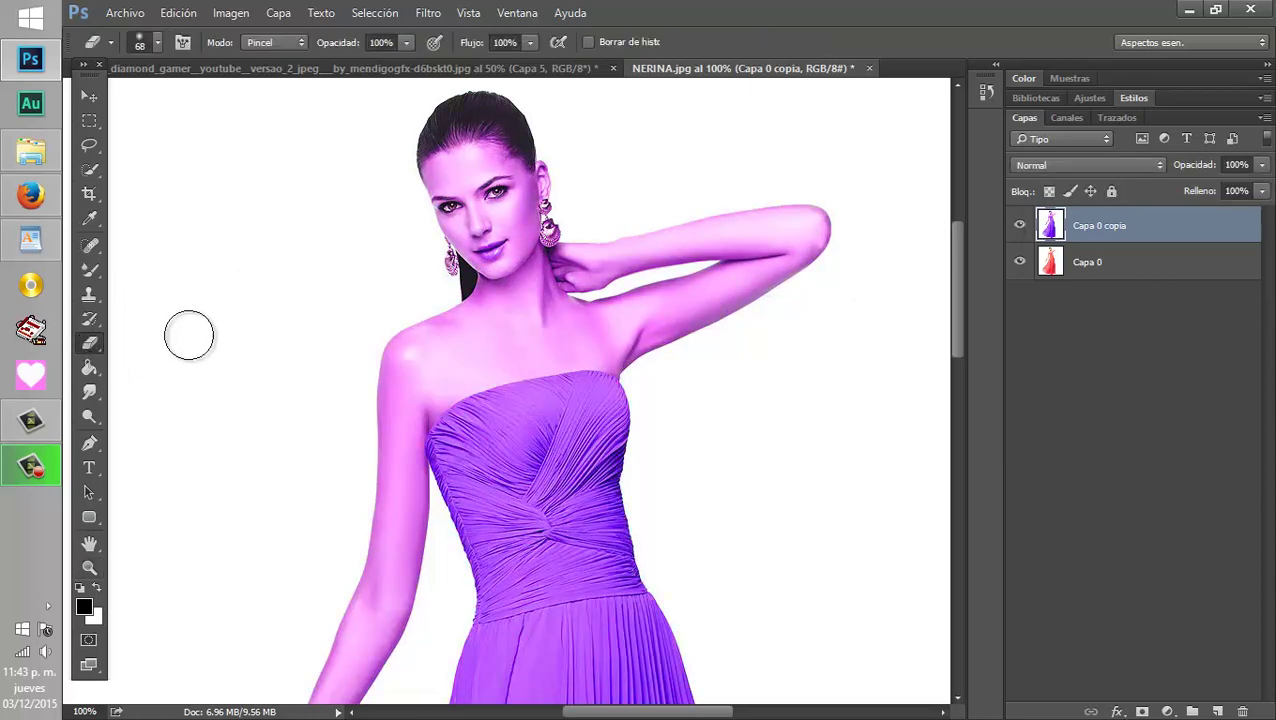
right_click(680, 330)
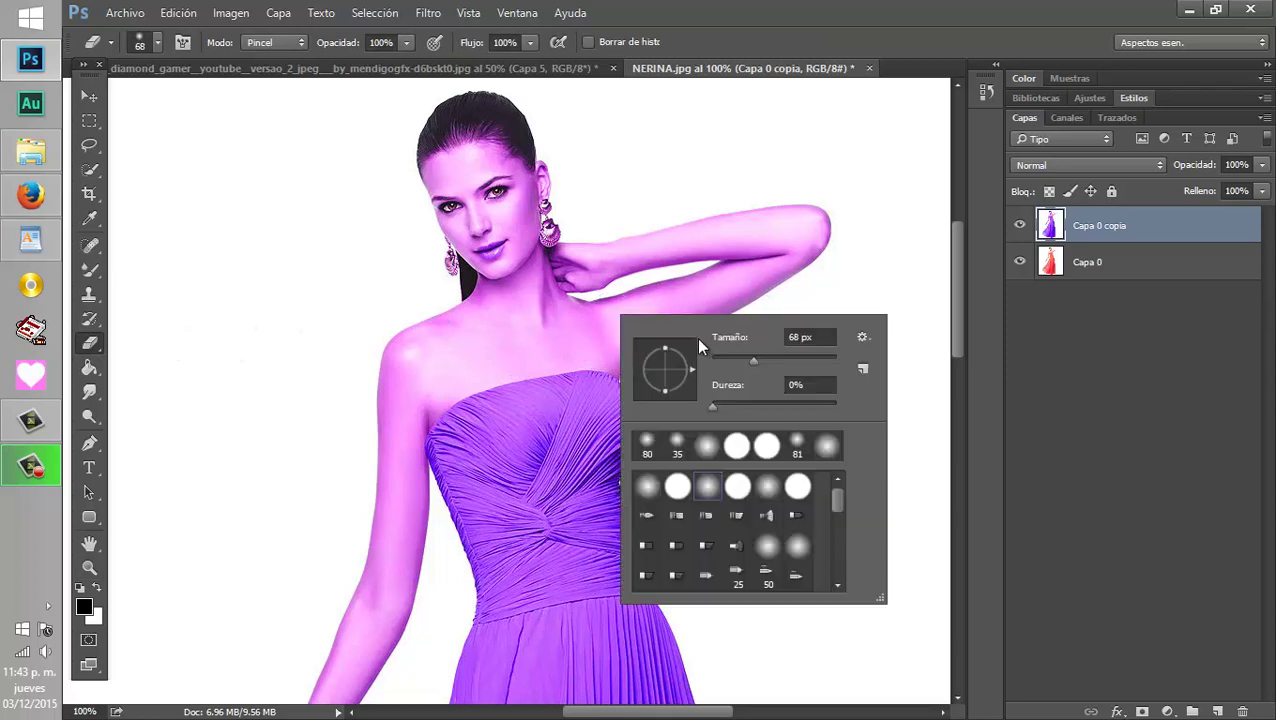
left_click(677, 487)
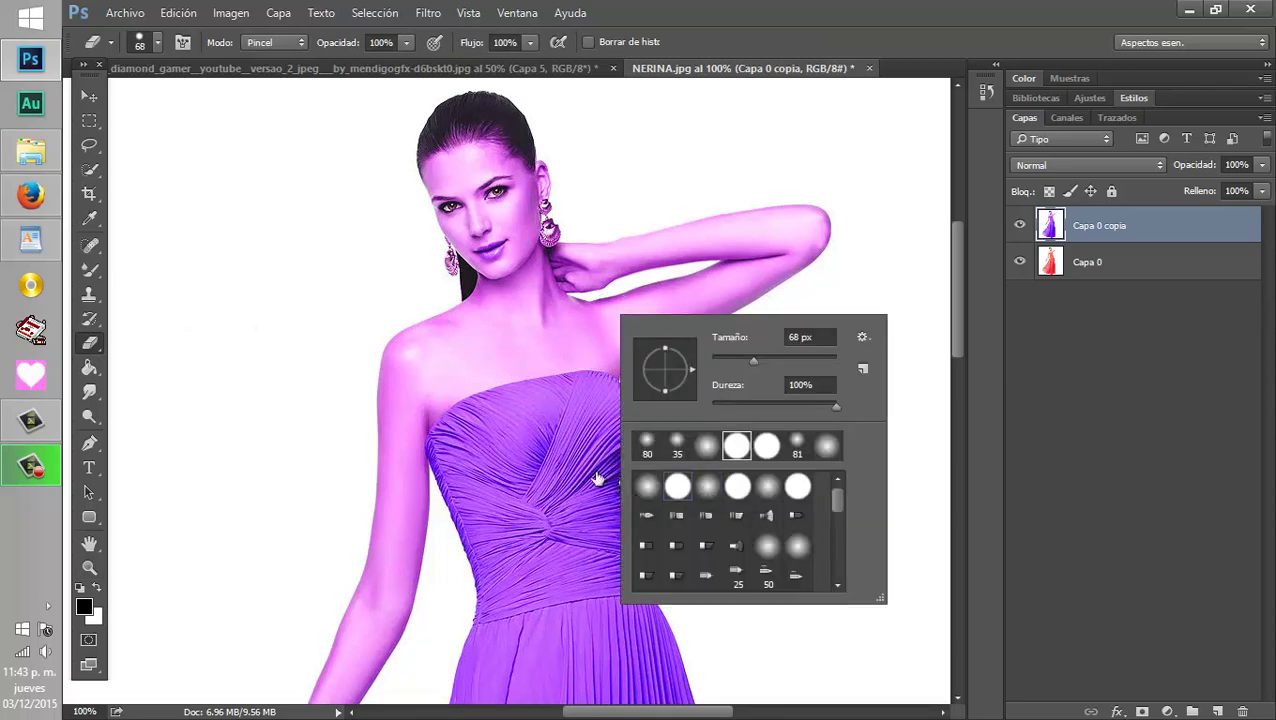
left_click(665, 220)
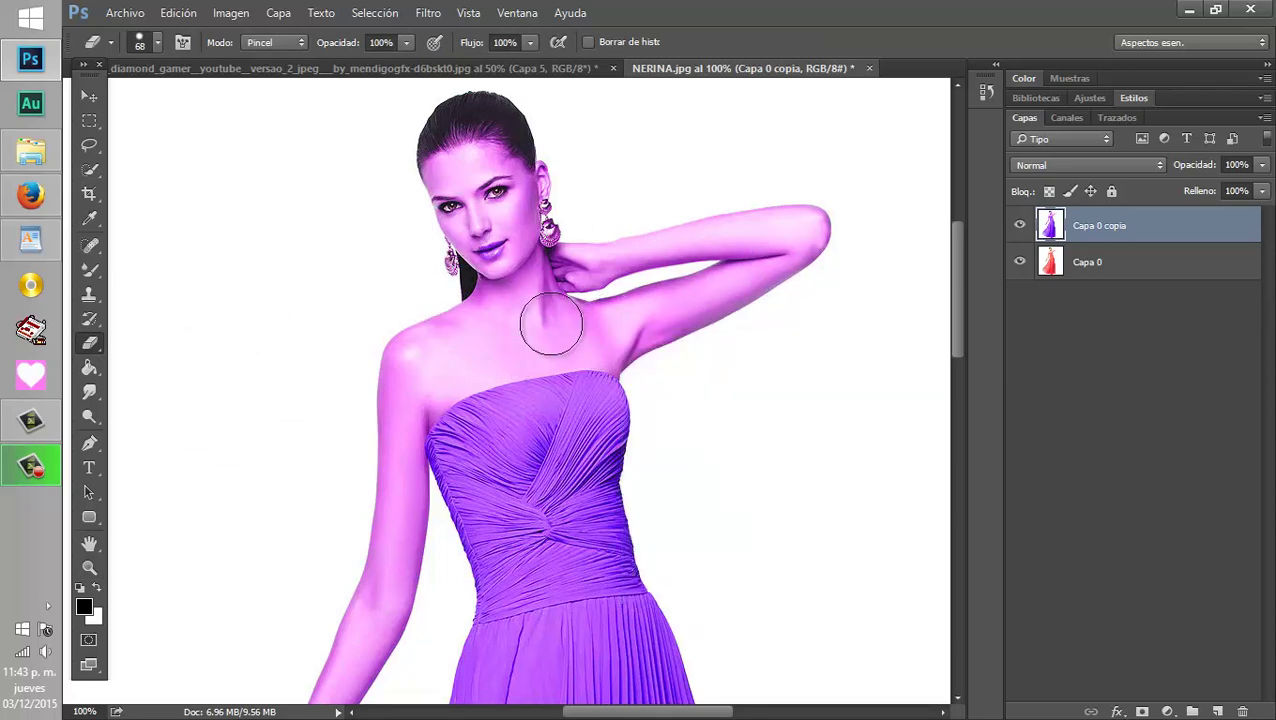
Test-erase the purple on the face, then undo the stroke.
left_click_drag(551, 323, 527, 336)
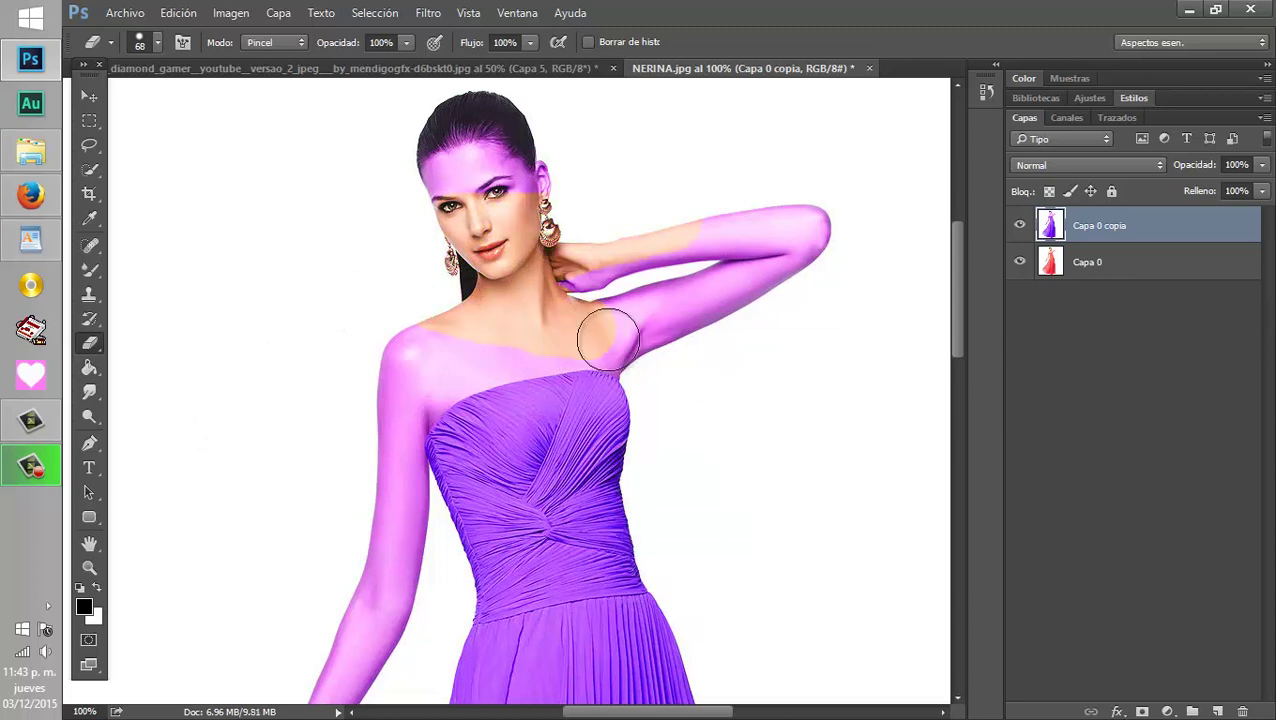
key("ctrl+z")
left_click_drag(953, 307, 955, 350)
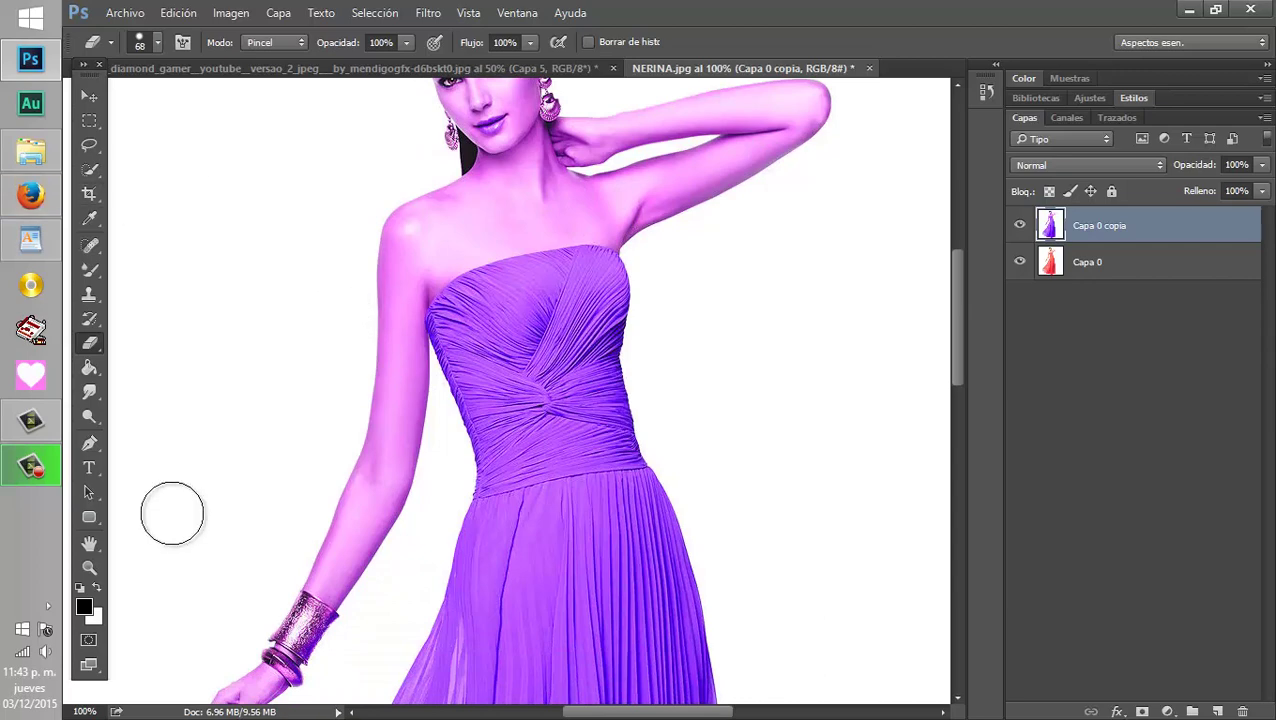
left_click(89, 567)
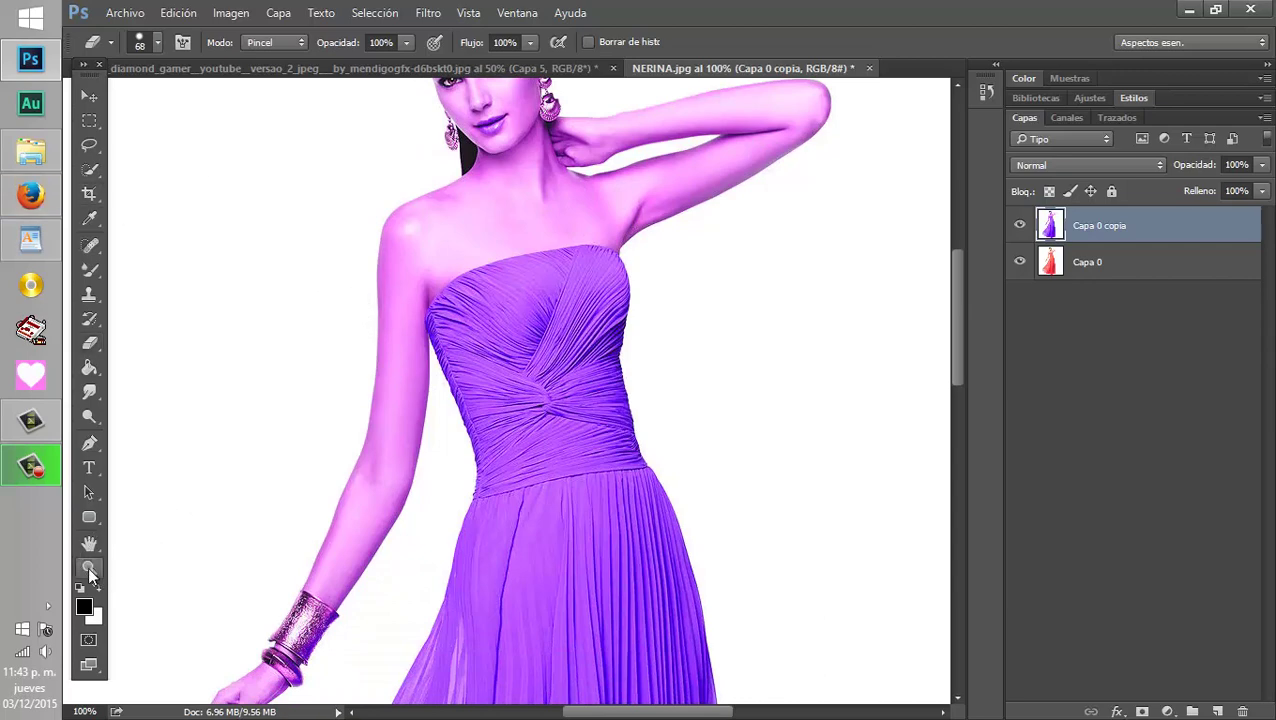
Zoom in on the bodice and start a pen path at its left edge.
left_click(518, 243)
left_click(501, 276)
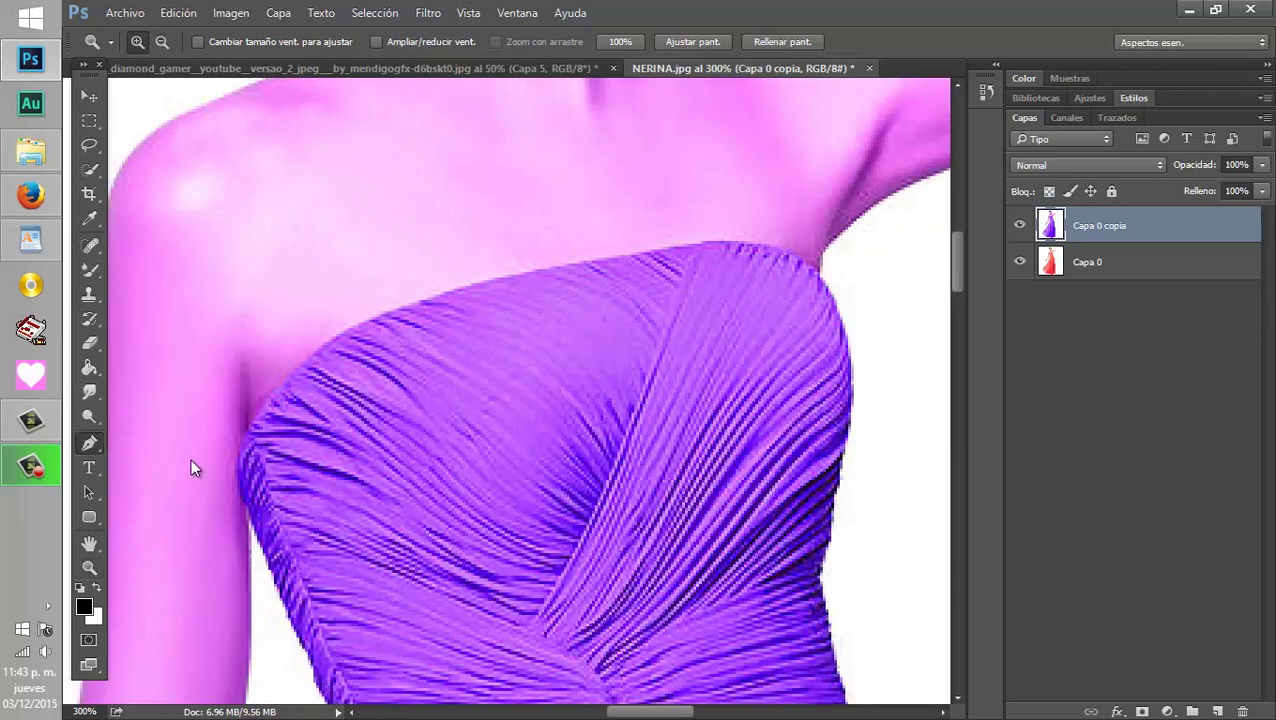
left_click(242, 446)
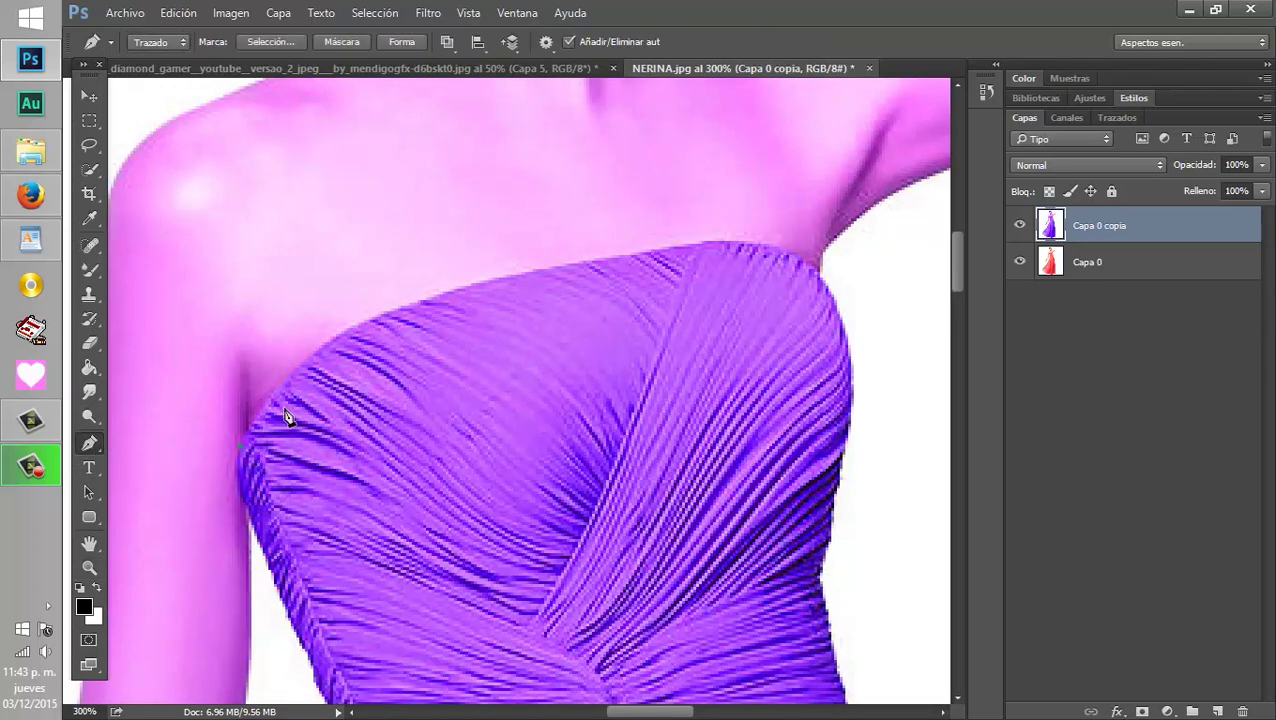
left_click(88, 566)
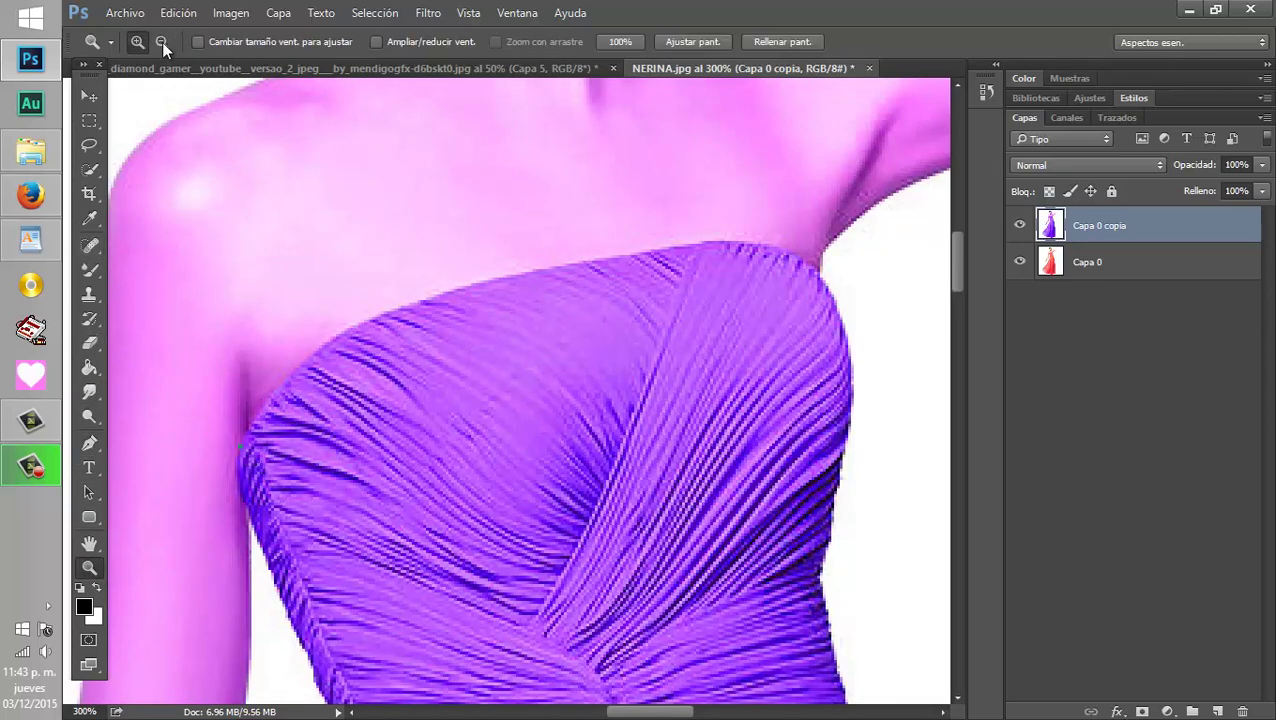
left_click(278, 325)
left_click(89, 443)
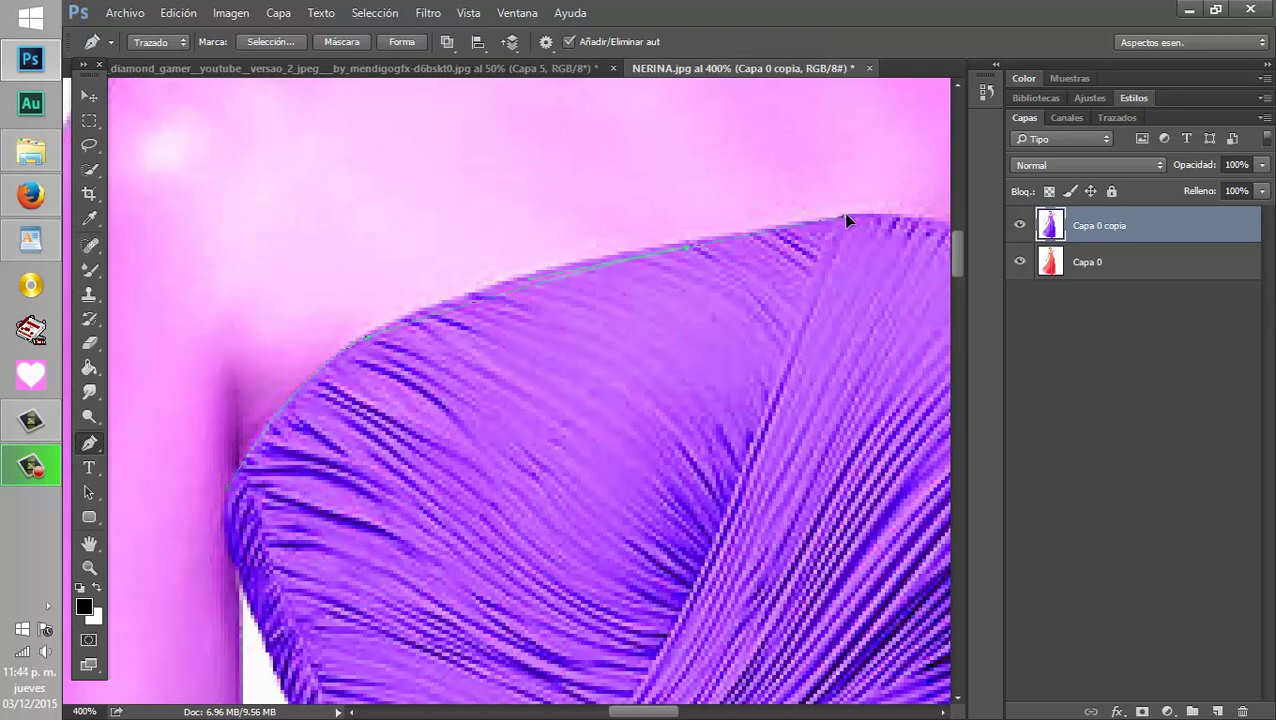
Trace curved path points along the neckline and where the dress meets the armpit.
left_click_drag(811, 218, 855, 232)
left_click_drag(671, 714, 713, 714)
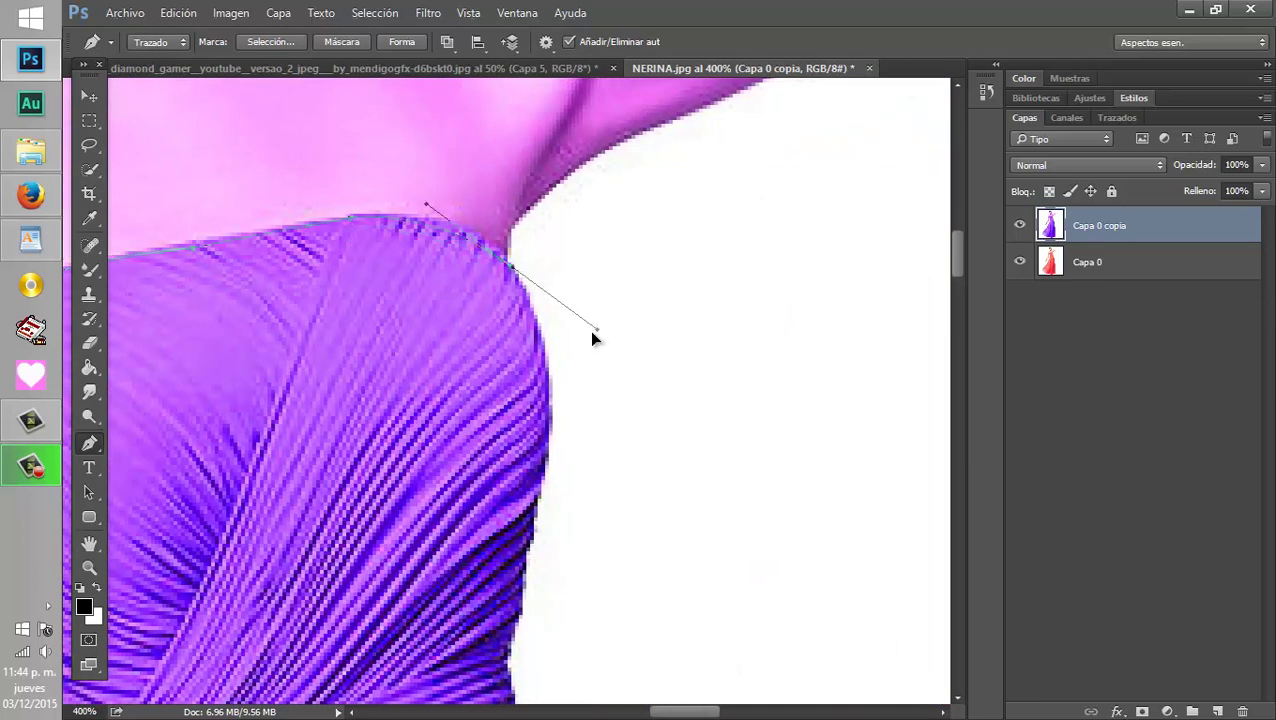
left_click_drag(620, 294, 785, 216)
key("z")
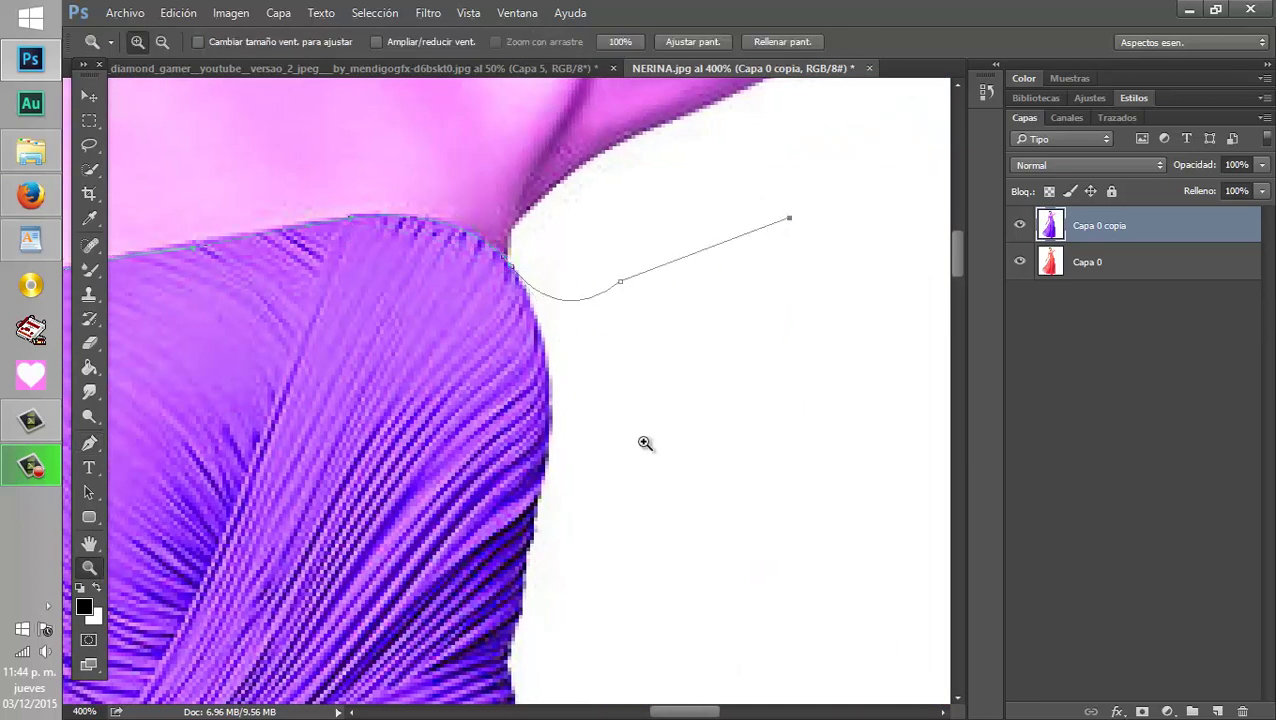
left_click(650, 450)
left_click(475, 213, "alt")
left_click(558, 304, "alt")
left_click(533, 345, "alt")
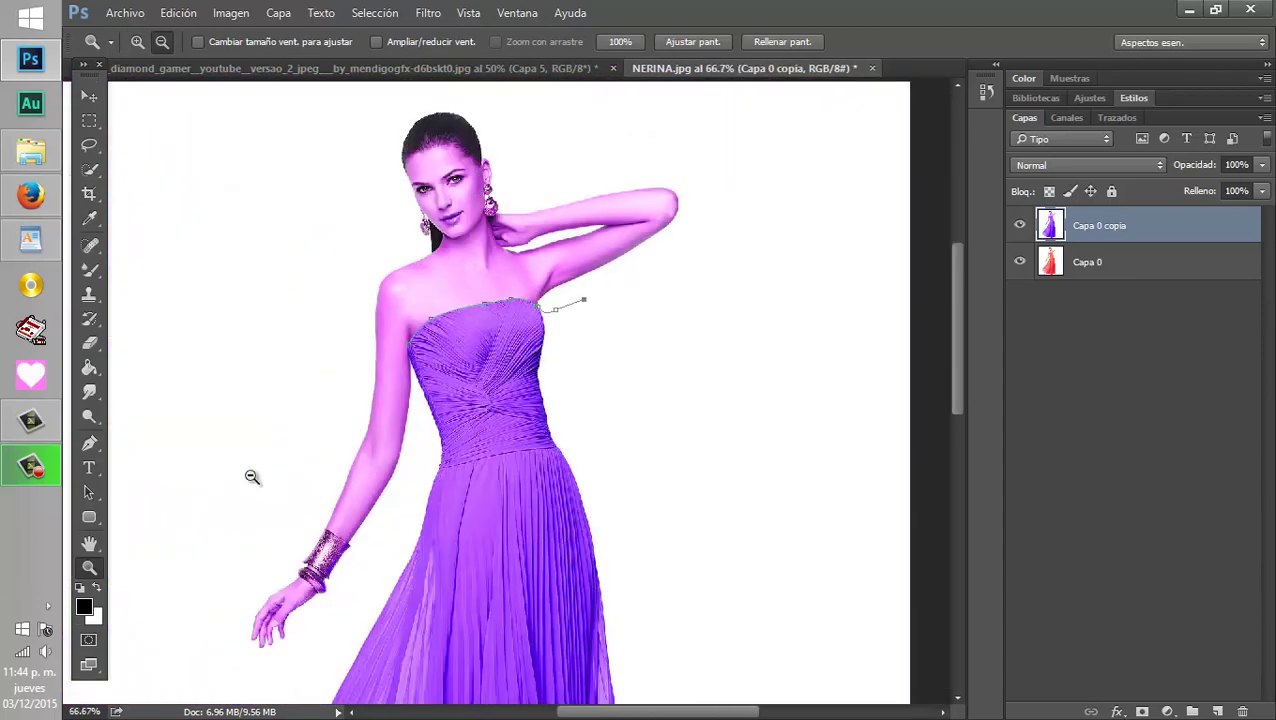
Extend the path past the raised arm, over the head, below the hand, and close it.
key("p")
left_click(826, 179)
left_click(596, 95)
left_click(412, 92)
left_click(256, 314)
left_click(187, 645)
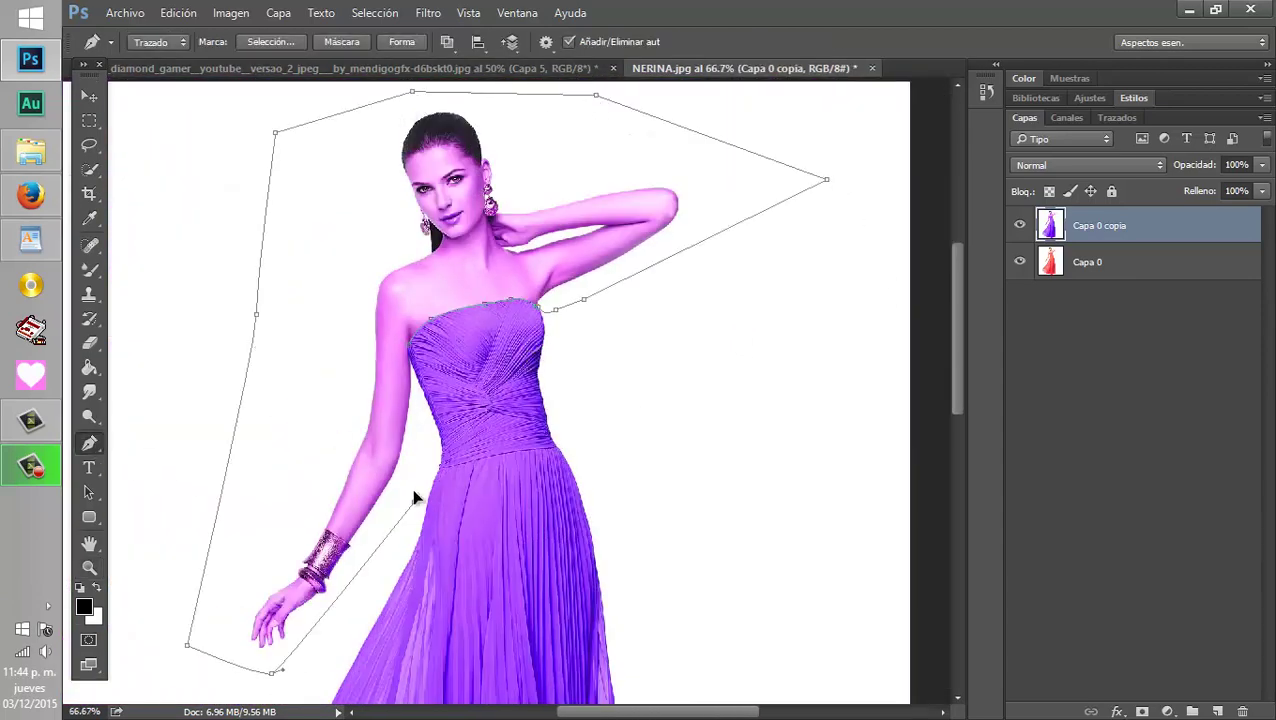
left_click(413, 500)
left_click(415, 352)
Turn the path into a selection and erase the purple from the shoulders and face.
right_click(505, 336)
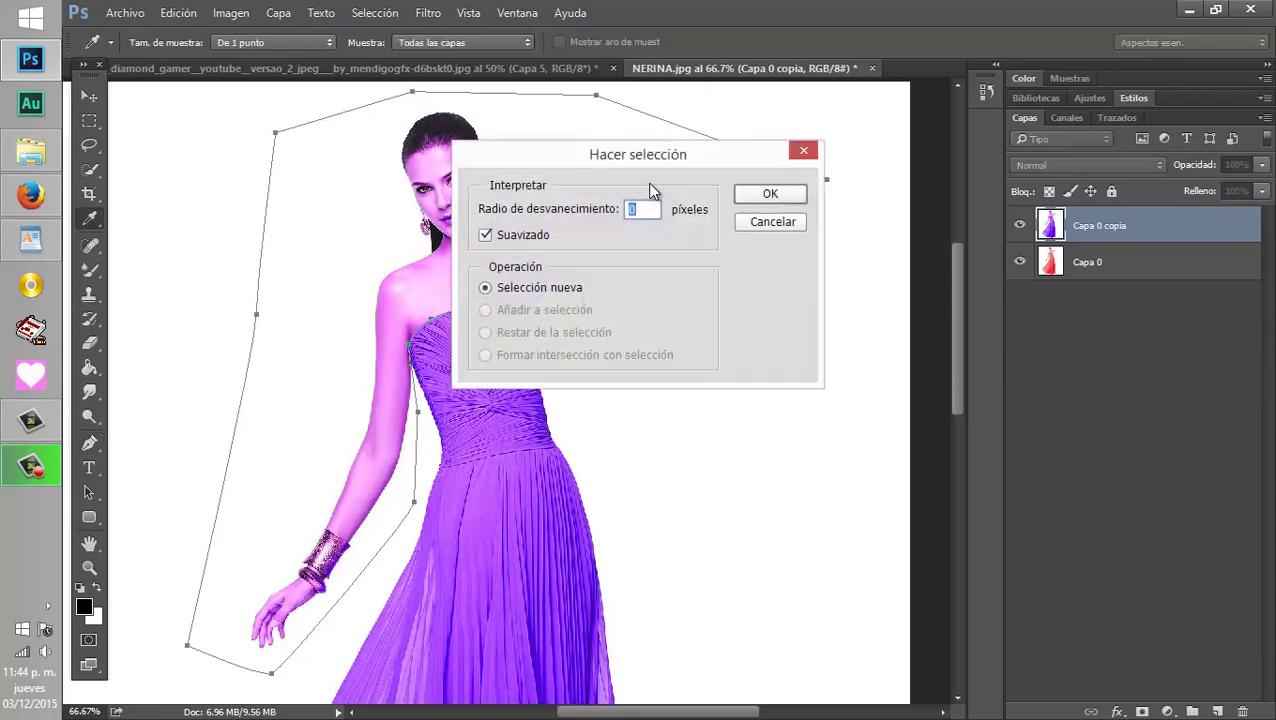
key("Return")
key("e")
mouse_move(527, 269)
left_mouse_down()
mouse_move(353, 347)
mouse_move(604, 272)
left_mouse_up()
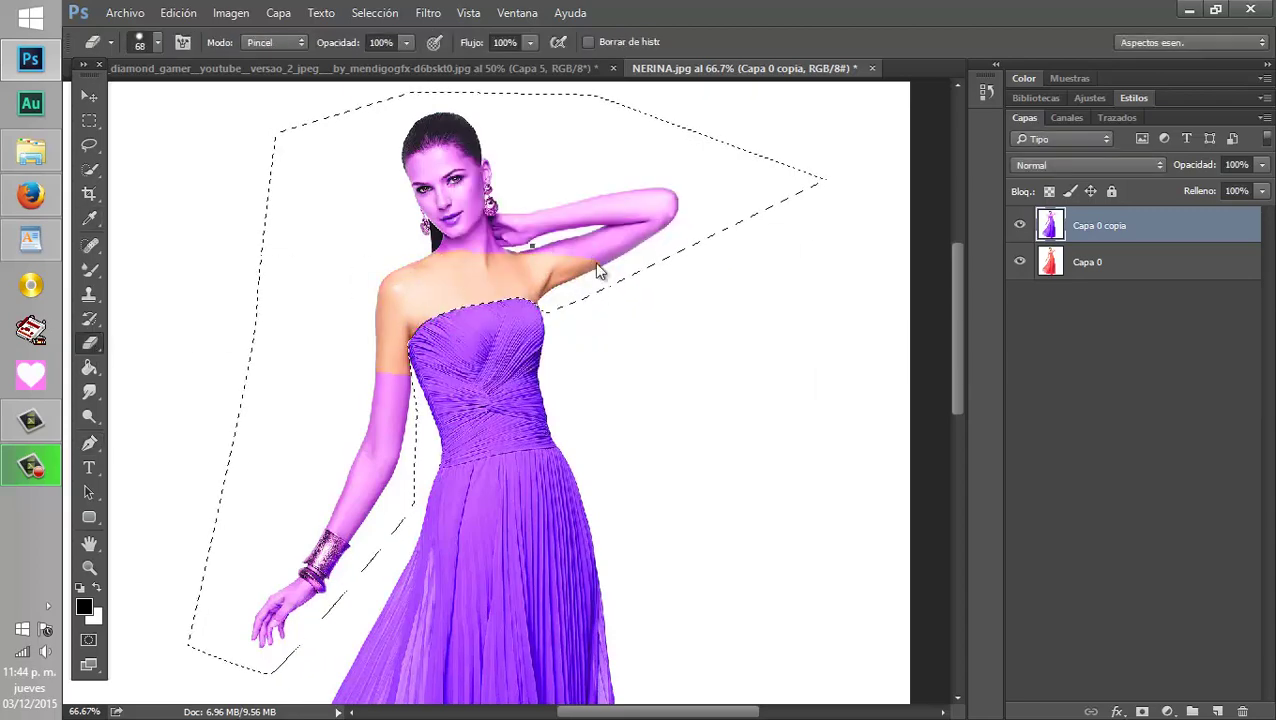
With a 200 px eraser, clear the purple from the arms and hand, then deselect.
right_click(604, 272)
left_click_drag(715, 287, 700, 287)
key("Return")
mouse_move(650, 205)
left_mouse_down()
mouse_move(498, 128)
mouse_move(278, 637)
left_mouse_up()
right_click(482, 150)
left_click(575, 162)
key("z")
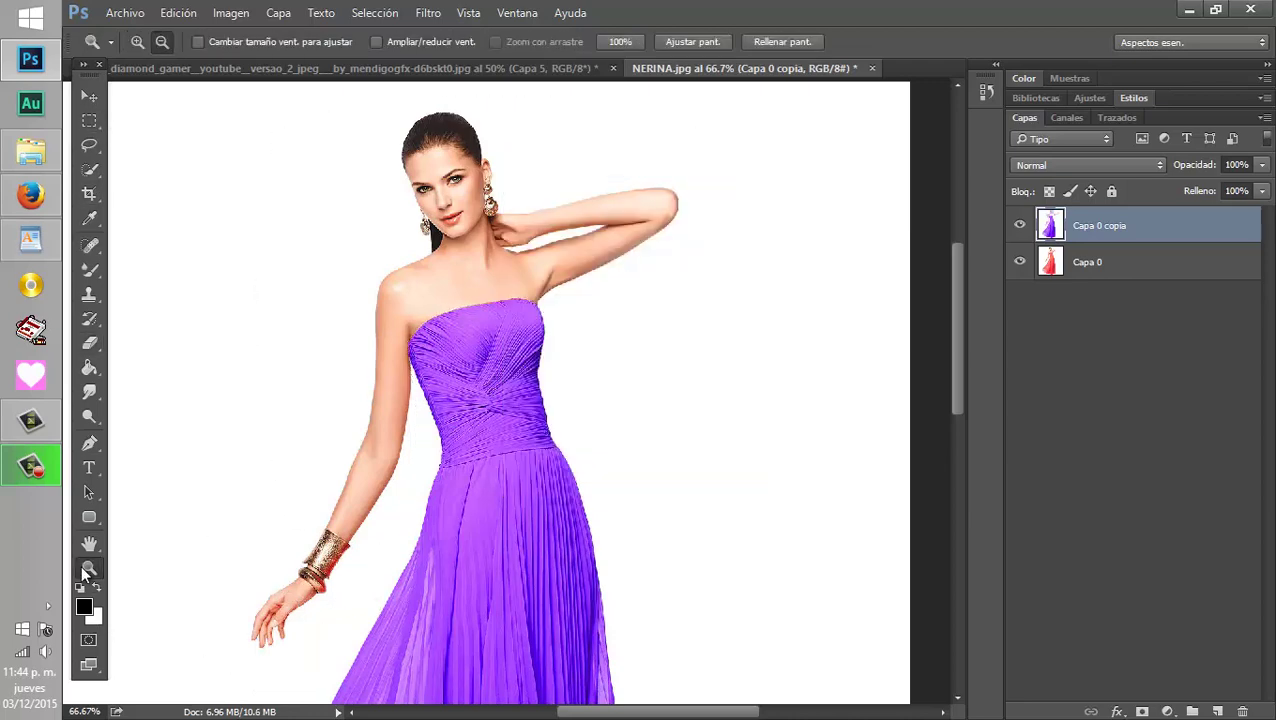
left_click(567, 197, "alt")
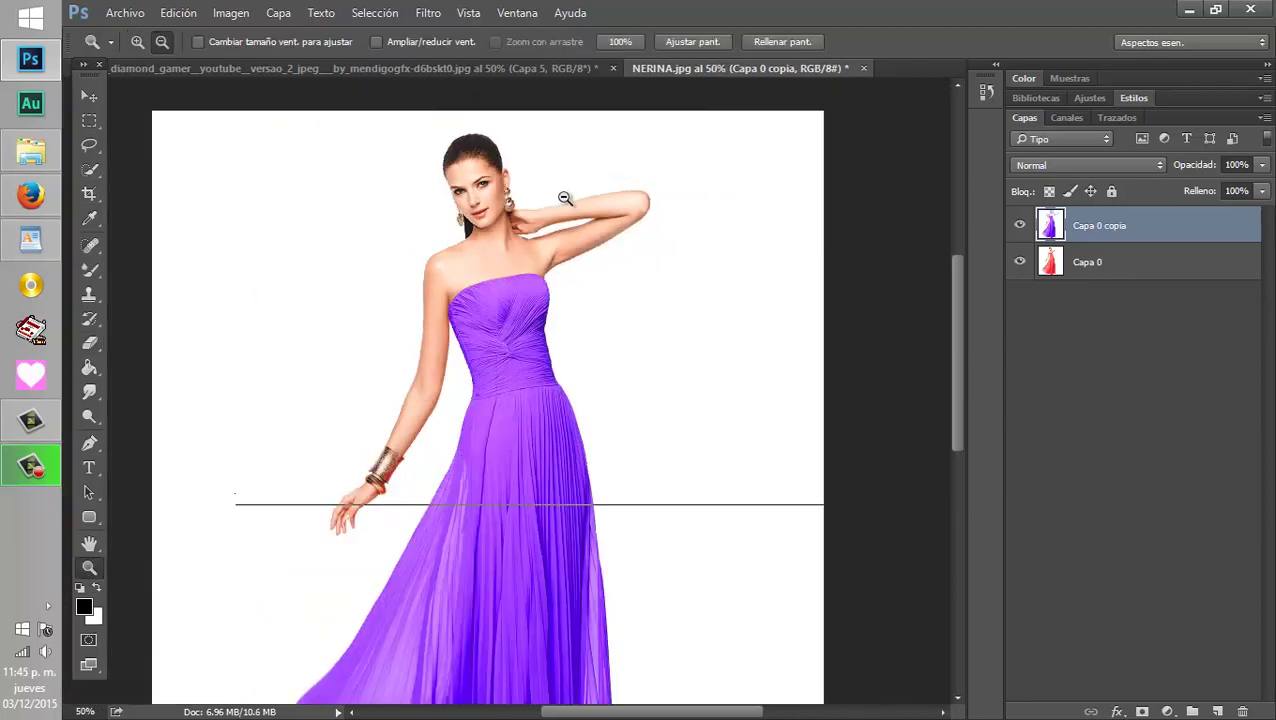
Zoom out to 33.3% to review the finished photo, then minimize Photoshop.
left_click(565, 197, "alt")
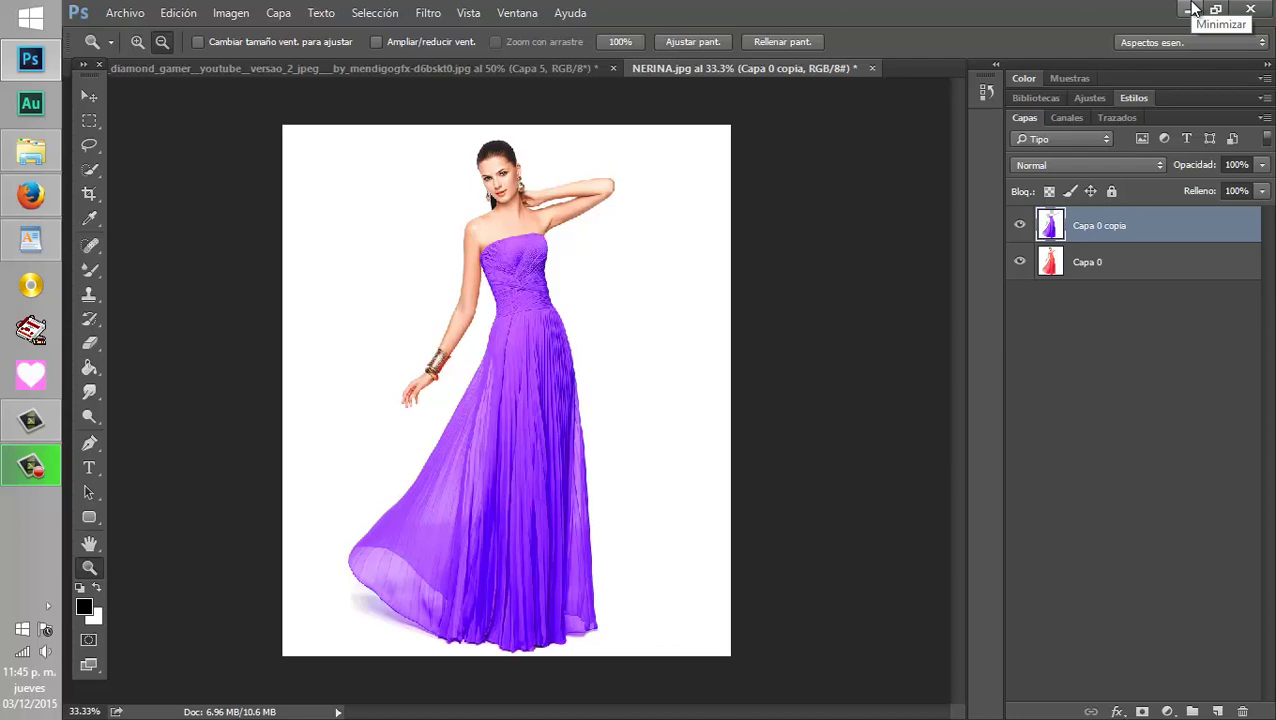
left_click(1192, 9)
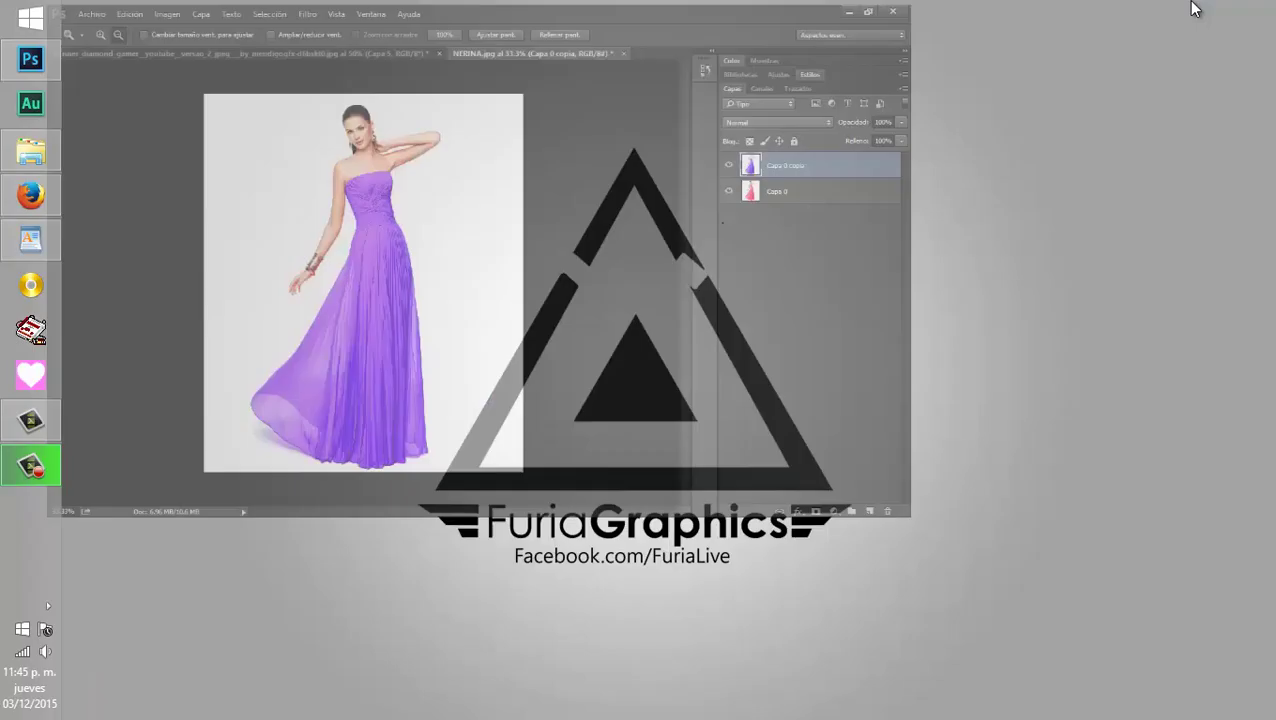